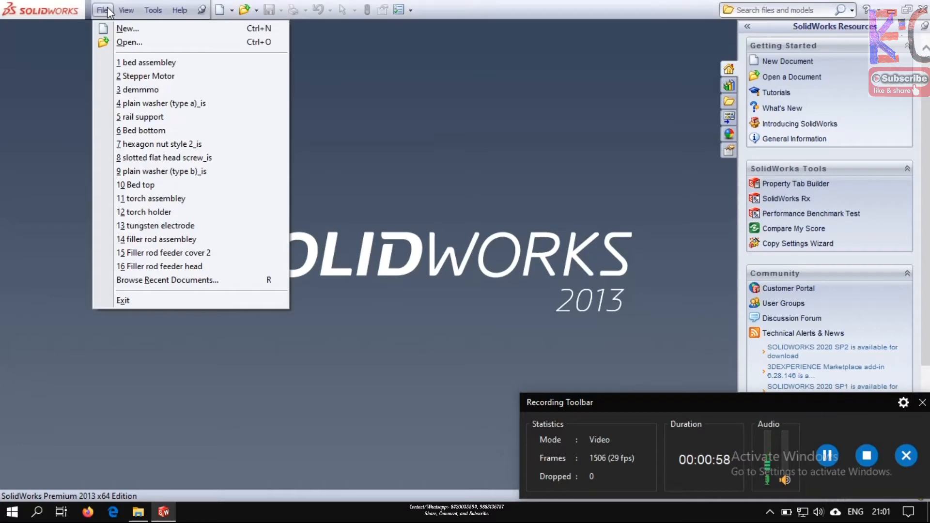
# Create a new part document and start an Extruded Boss/Base sketch on the Top Plane
pyautogui.moveTo(126, 10)
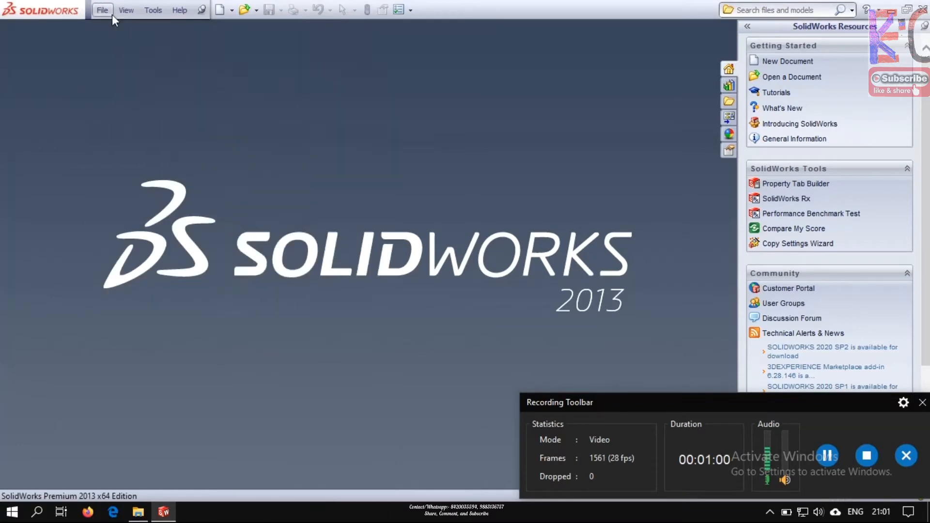
pyautogui.click(123, 29)
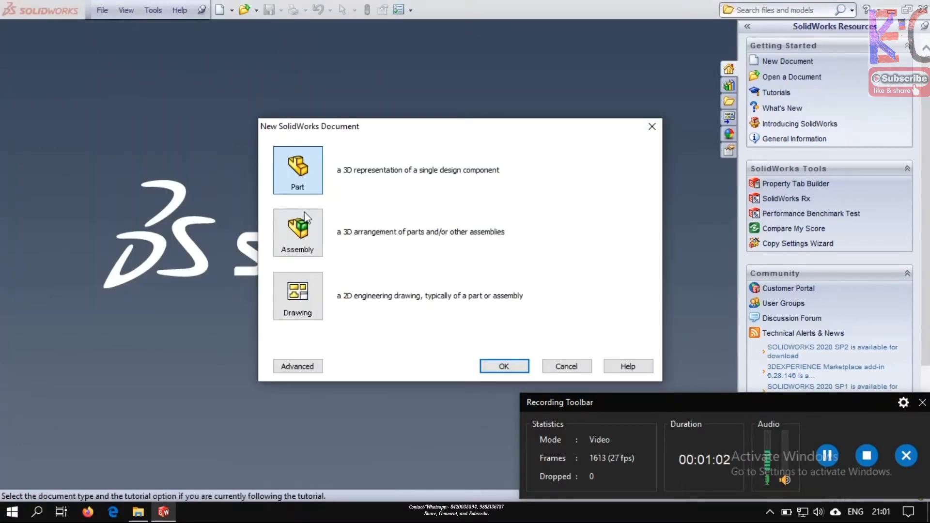
pyautogui.click(513, 371)
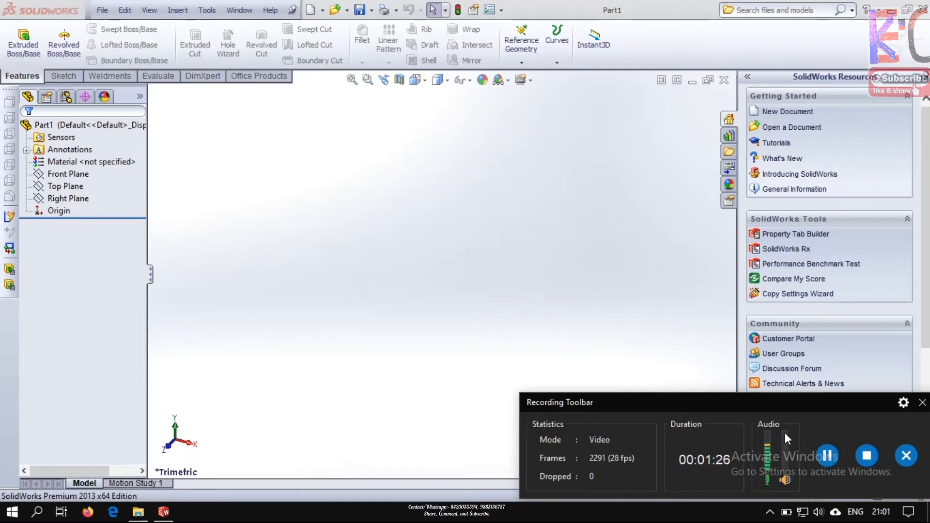
pyautogui.moveTo(782, 405); pyautogui.dragTo(540, 498)
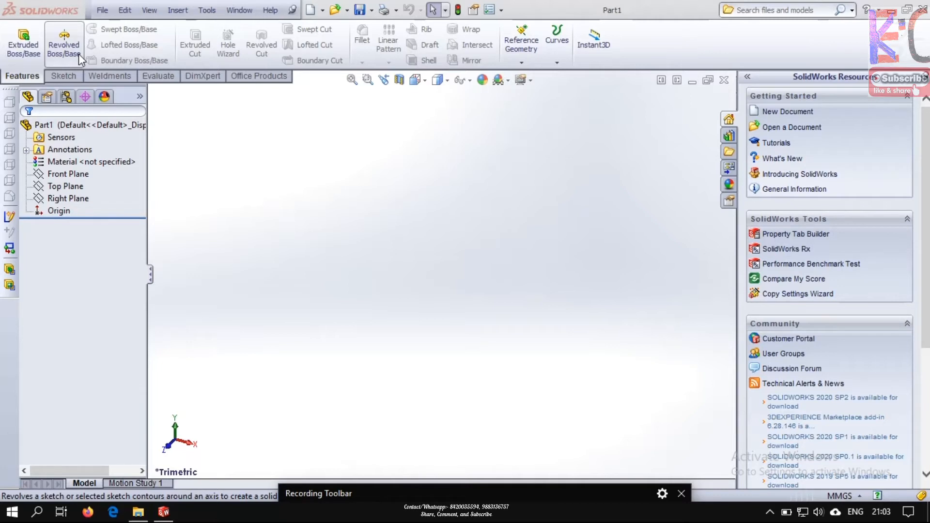
pyautogui.click(26, 60)
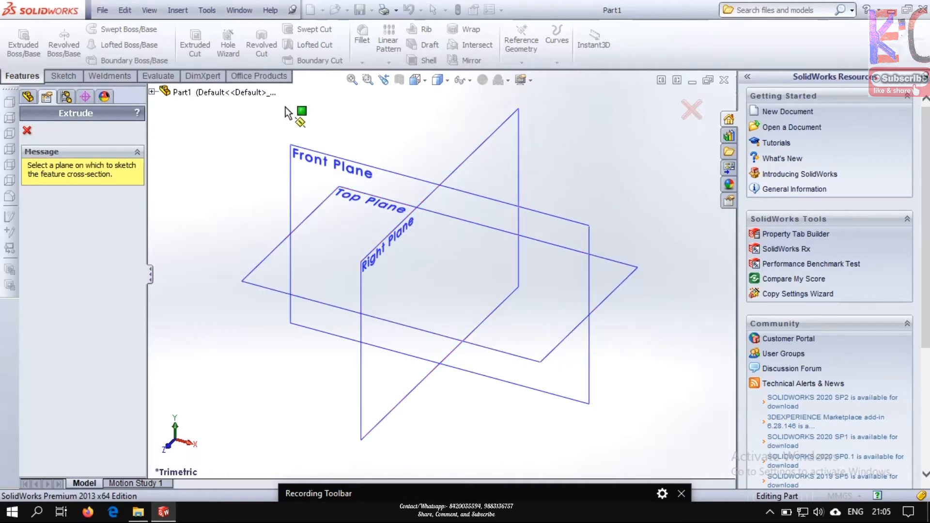
pyautogui.click(619, 280)
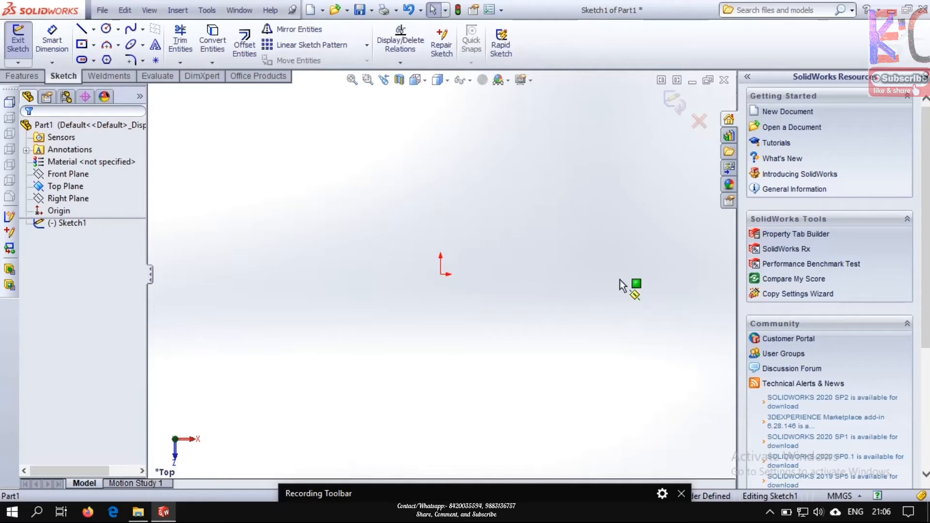
pyautogui.click(94, 29)
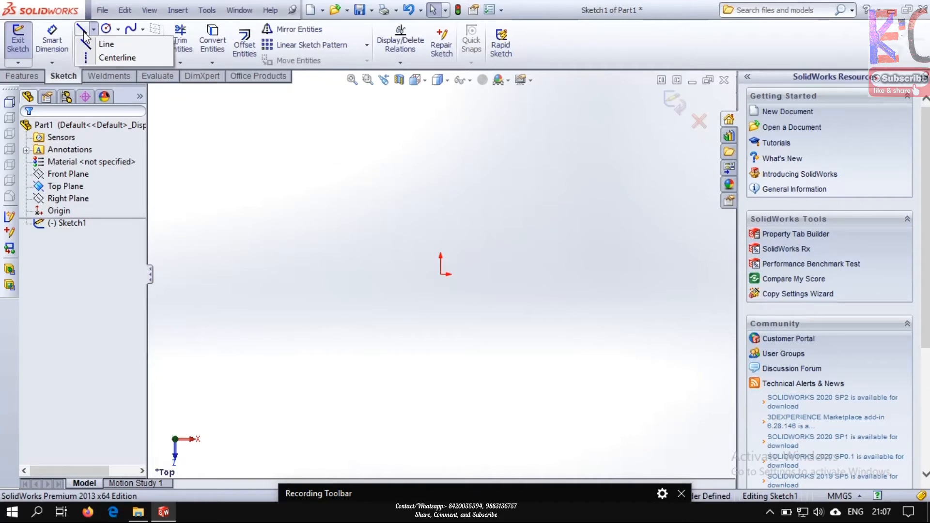
pyautogui.click(52, 62)
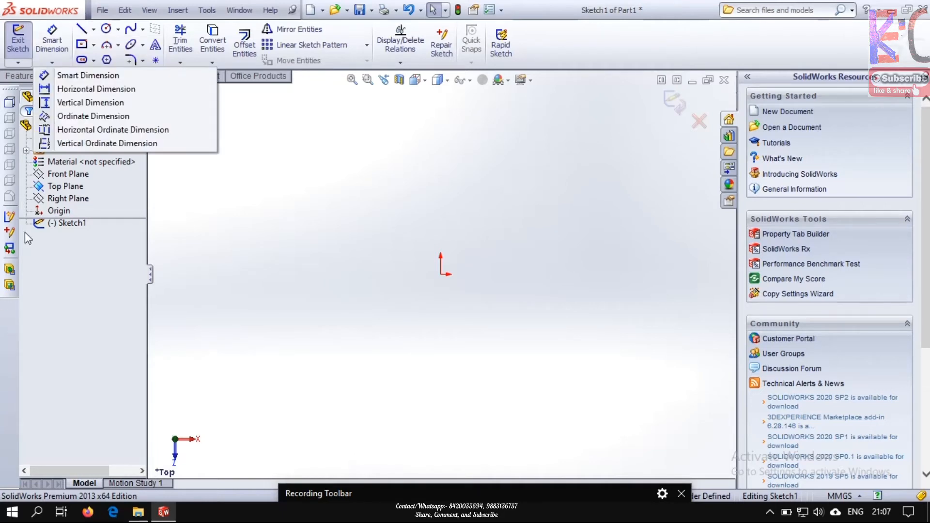
pyautogui.click(276, 155)
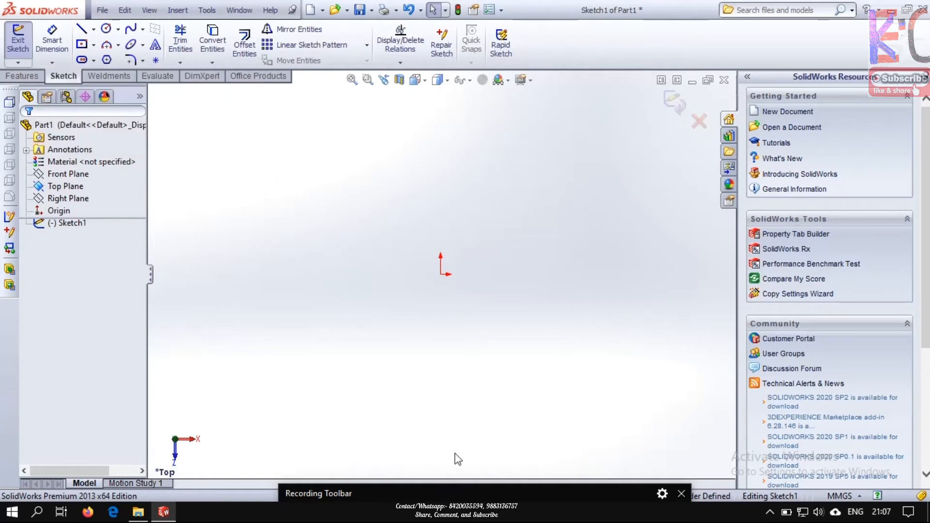
pyautogui.moveTo(485, 488); pyautogui.dragTo(393, 515)
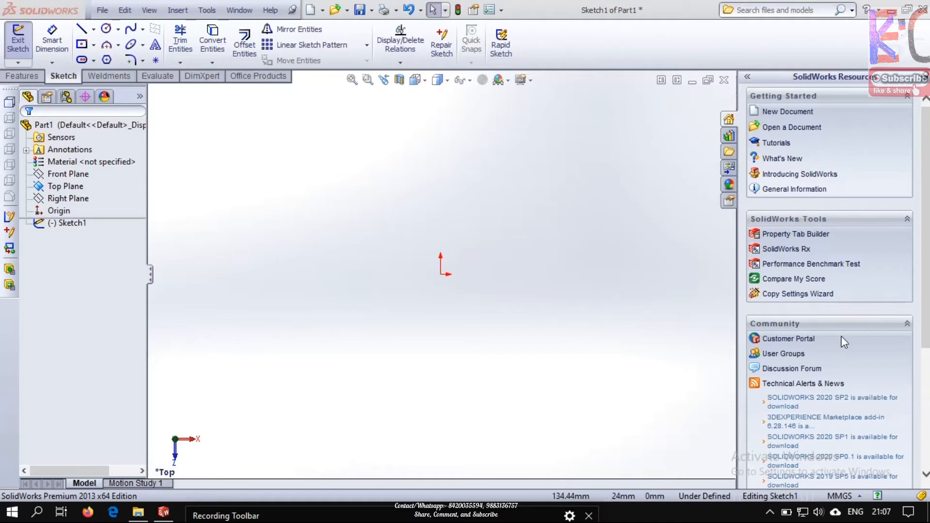
# Set the document's unit system to CGS (centimeter, gram, second)
pyautogui.click(860, 495)
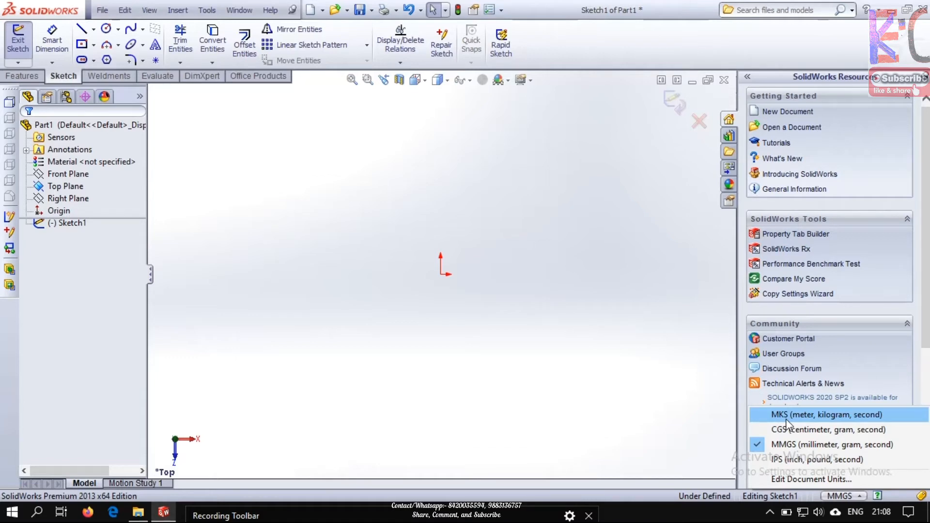
pyautogui.click(789, 478)
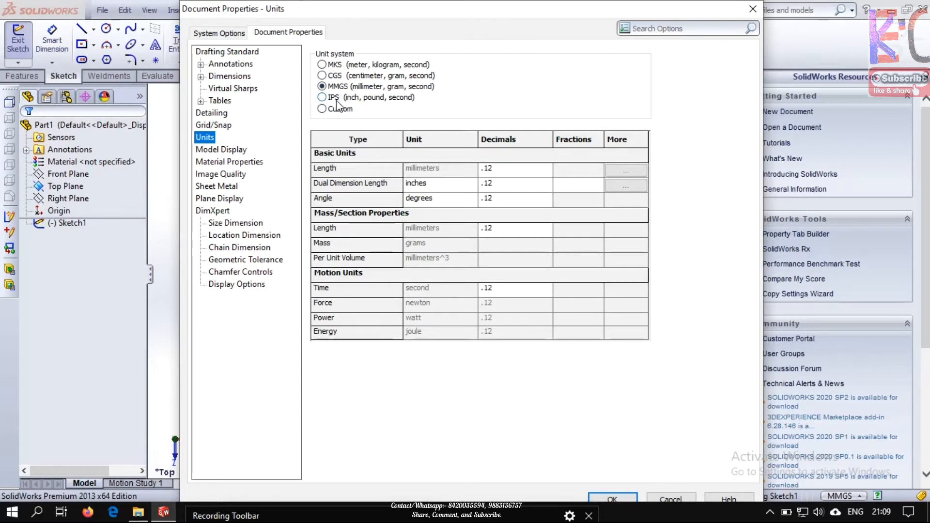
pyautogui.click(321, 65)
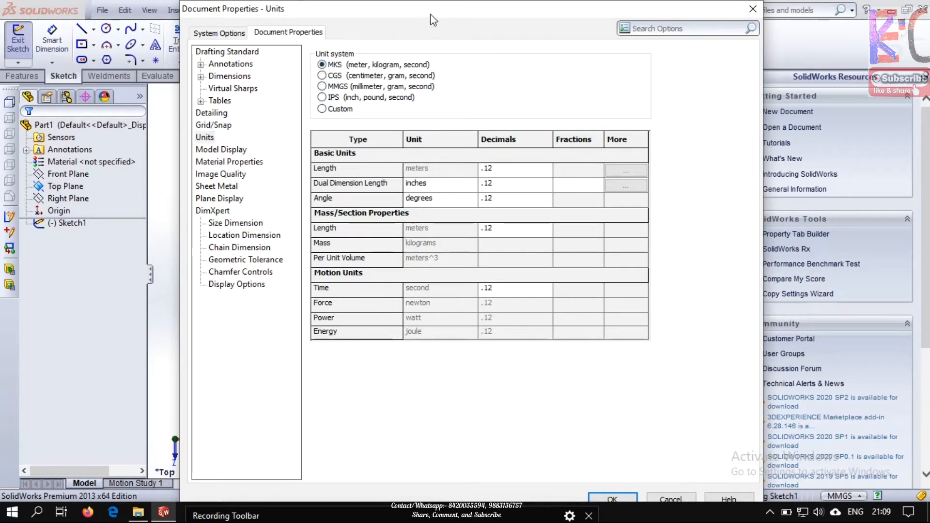
pyautogui.moveTo(431, 11); pyautogui.dragTo(432, 2)
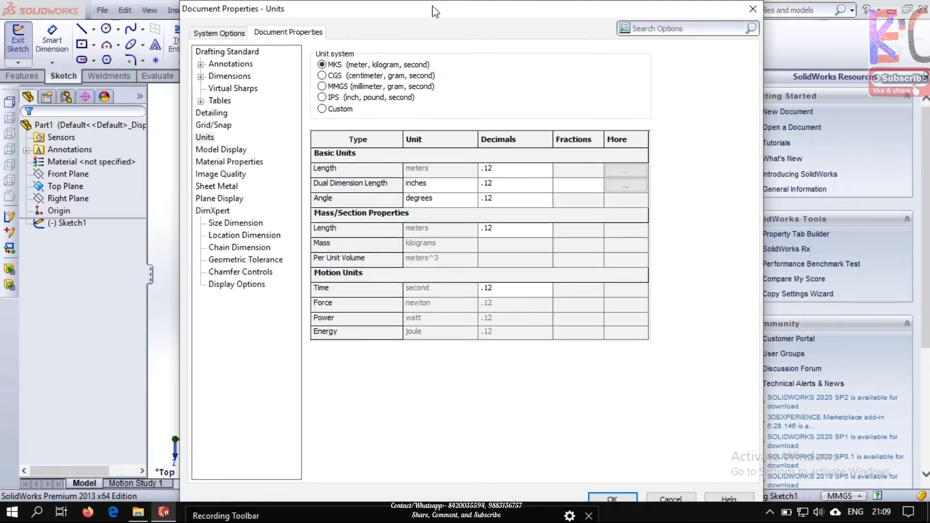
pyautogui.click(322, 76)
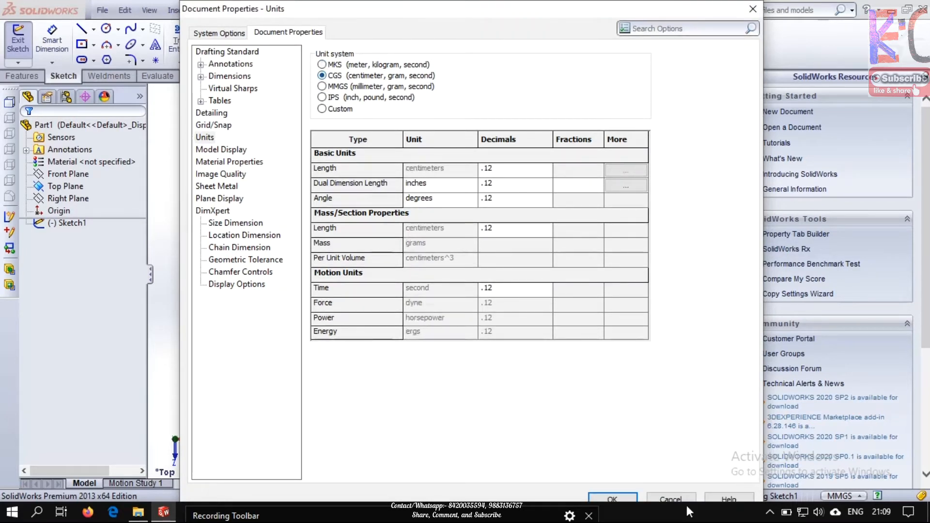
pyautogui.click(624, 499)
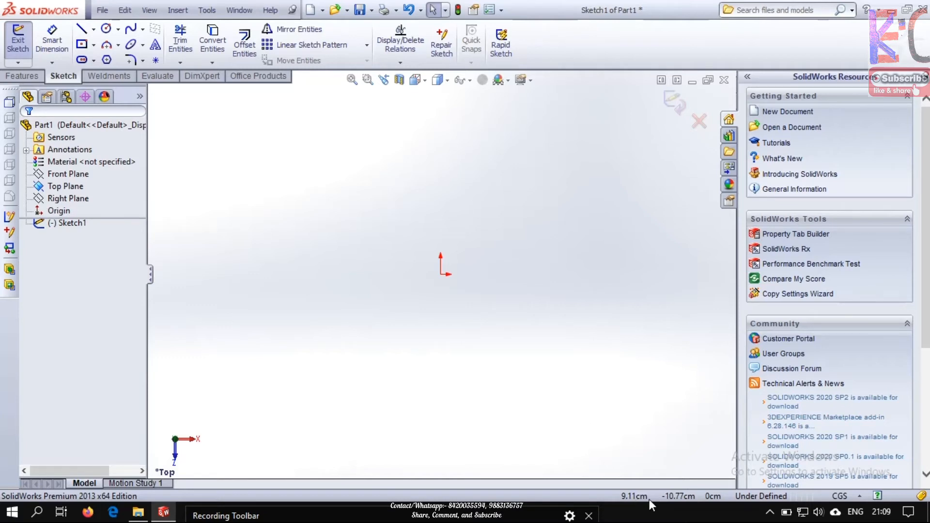
# Reopen the document unit settings and select MMGS (millimeter, gram, second) as the unit system
pyautogui.click(857, 495)
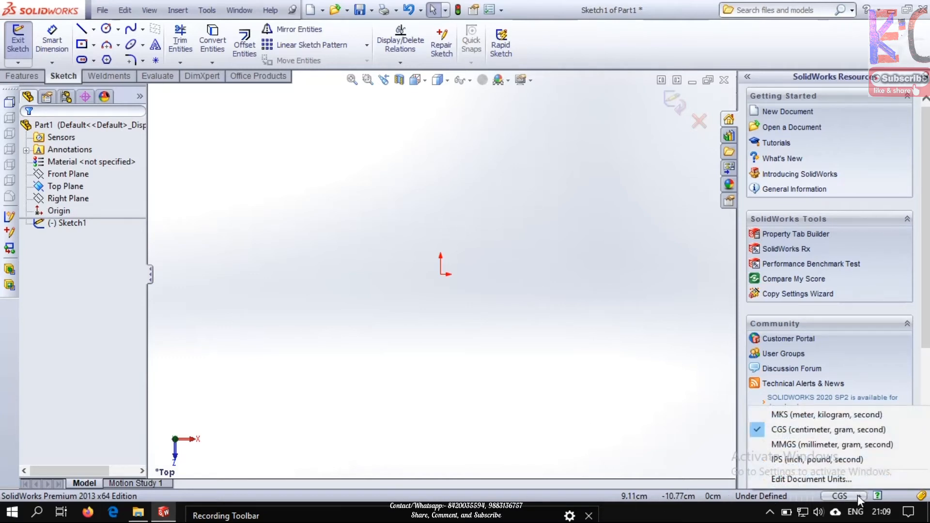
pyautogui.click(813, 482)
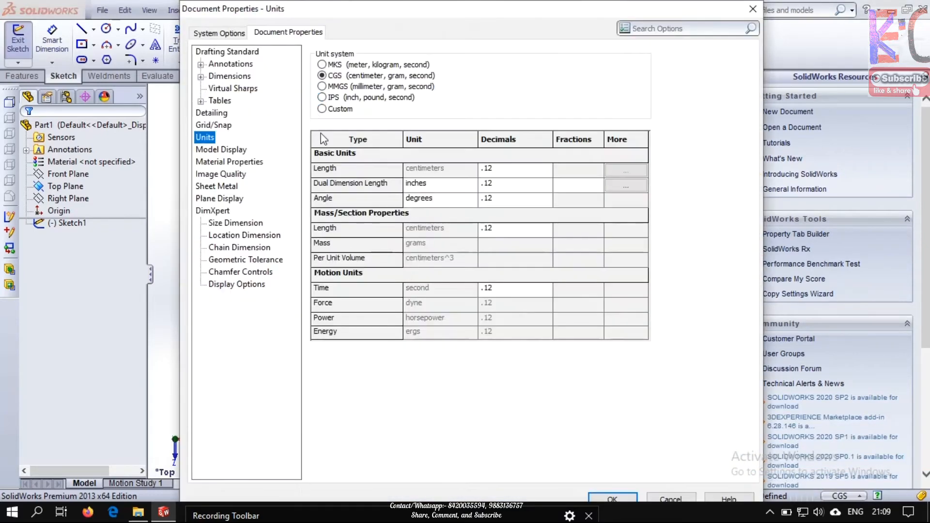
pyautogui.click(323, 88)
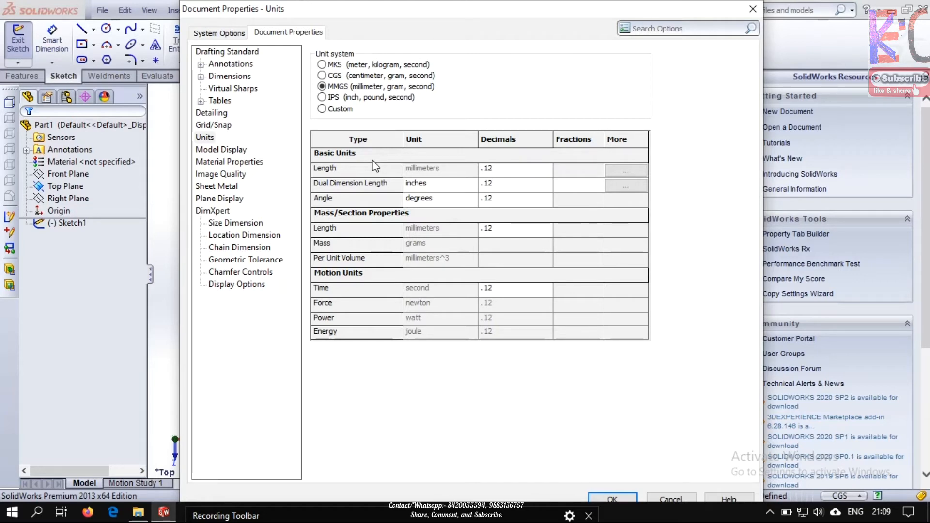
# Examine the length units the Custom unit system offers for basic units and mass/section properties
pyautogui.click(322, 108)
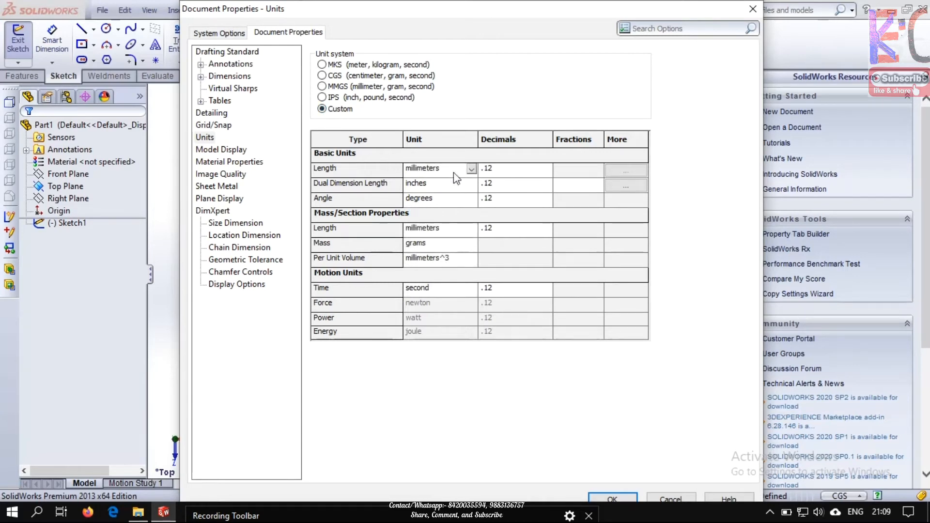
pyautogui.click(471, 170)
pyautogui.moveTo(472, 209); pyautogui.dragTo(472, 191)
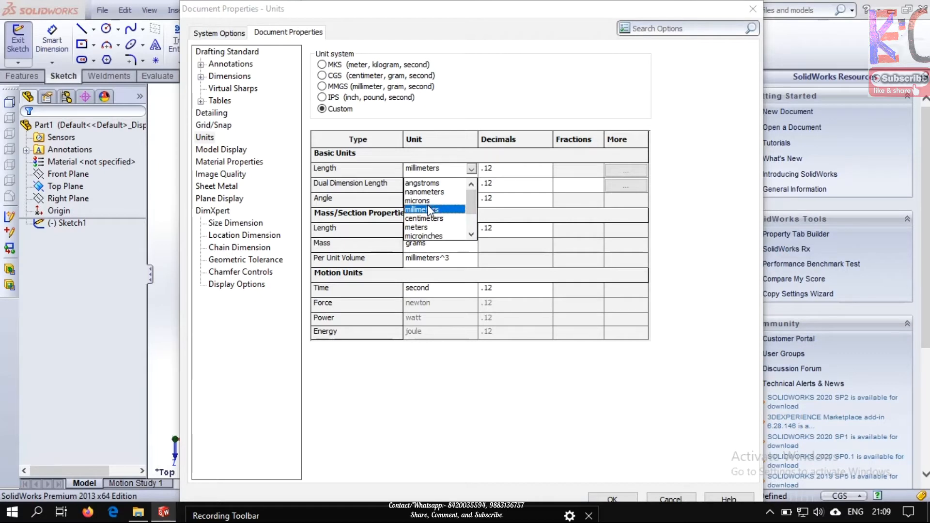
pyautogui.moveTo(472, 209); pyautogui.dragTo(472, 222)
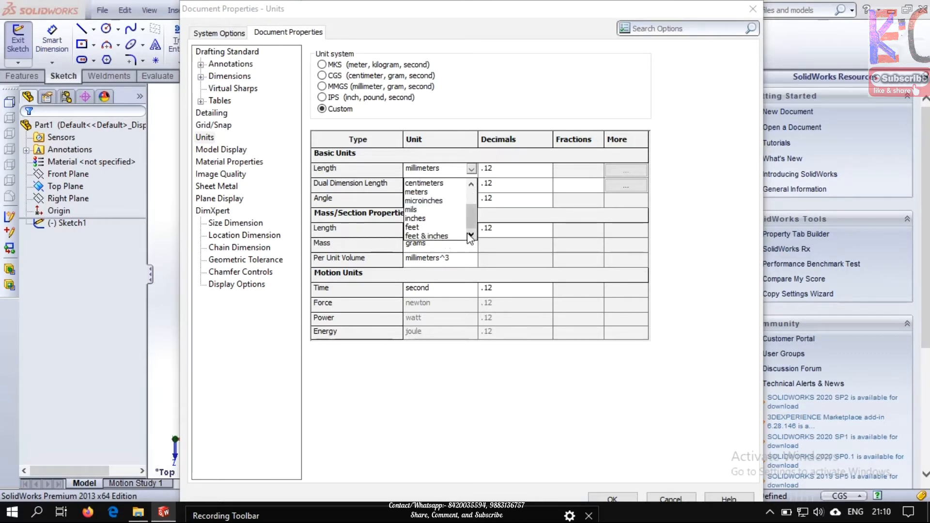
pyautogui.click(513, 174)
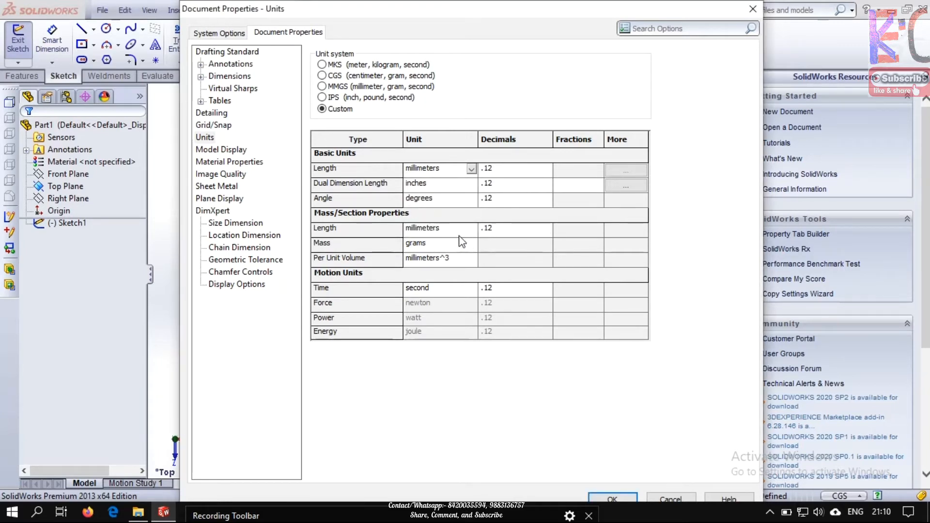
pyautogui.click(467, 232)
pyautogui.click(471, 228)
pyautogui.scroll(-1, 477, 293)
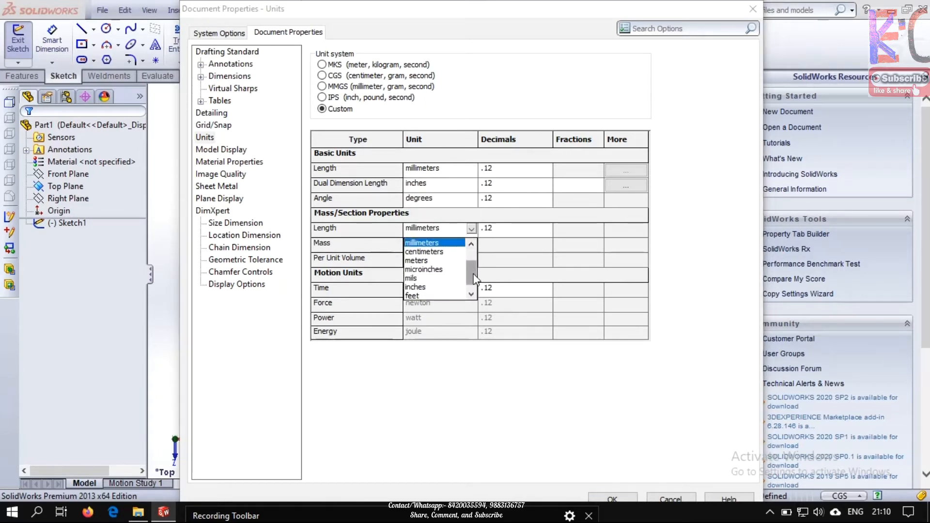
pyautogui.scroll(1, 476, 293)
pyautogui.click(541, 240)
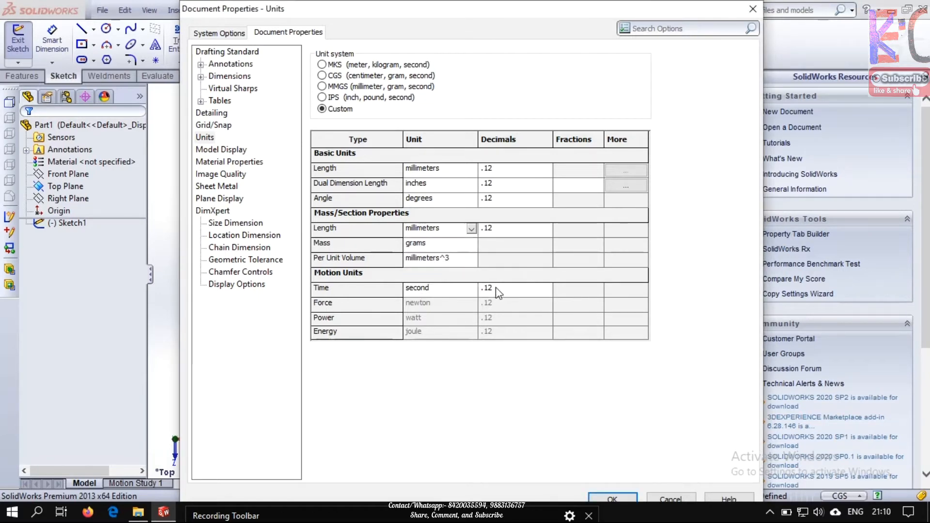
# Switch the unit system from Custom back to MMGS and apply the document unit settings
pyautogui.click(322, 87)
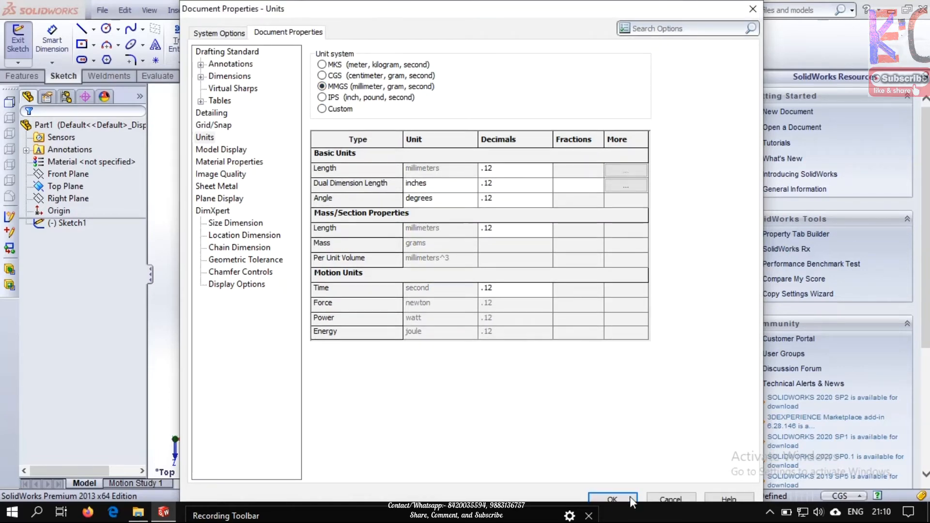
pyautogui.click(620, 495)
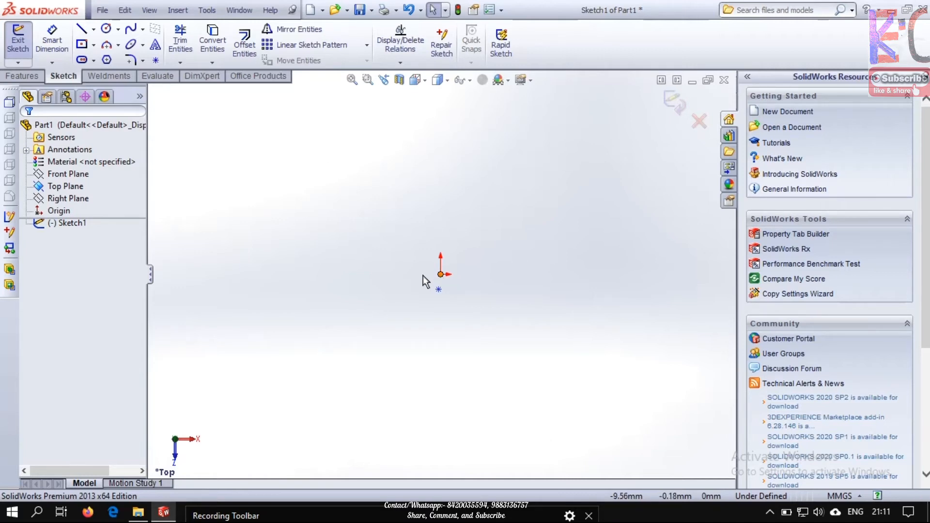
# Sketch a single horizontal line about 104 mm long above the origin
pyautogui.click(81, 33)
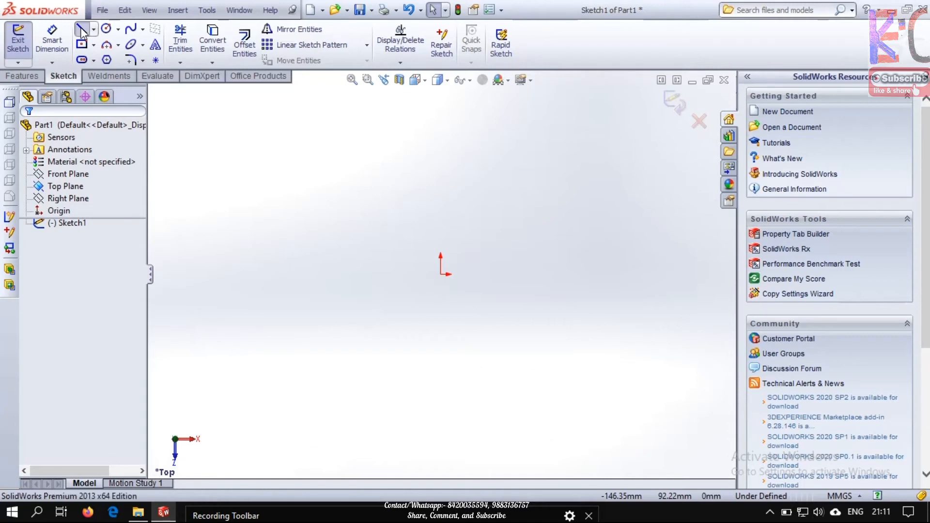
pyautogui.click(367, 194)
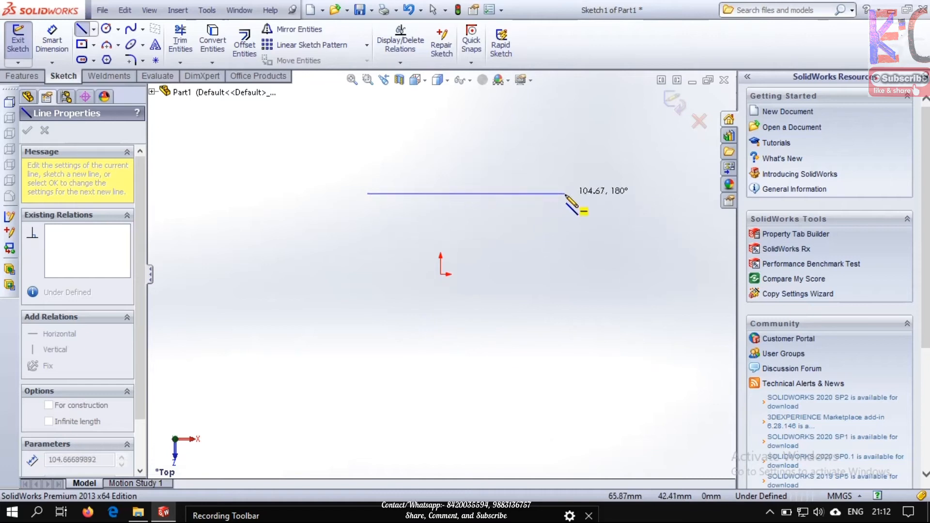
pyautogui.click(564, 194)
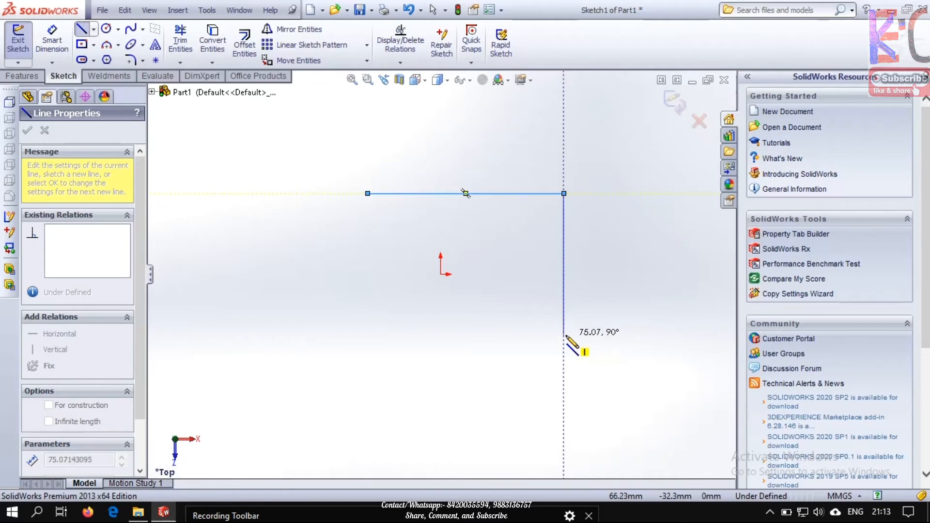
pyautogui.press('Escape')
pyautogui.press('Escape')
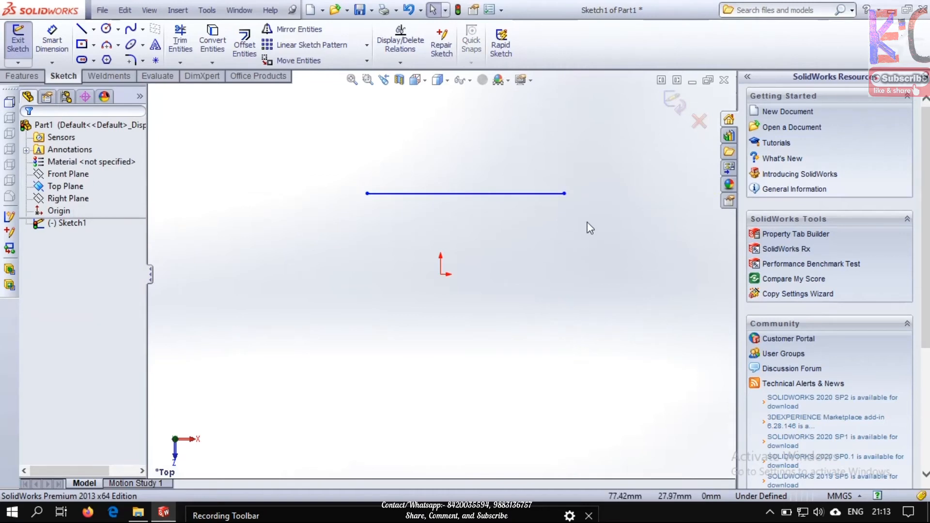
# Set the horizontal line's length to 100 mm
pyautogui.click(487, 194)
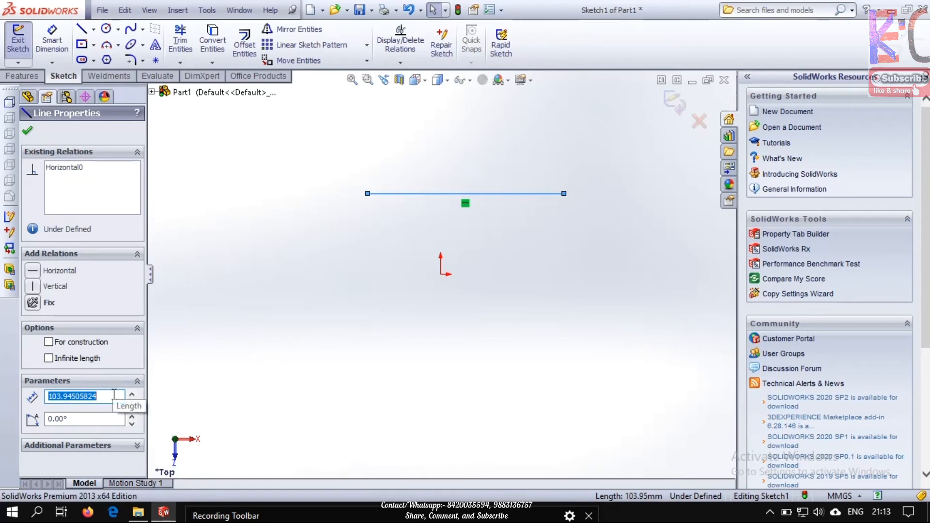
pyautogui.write('100')
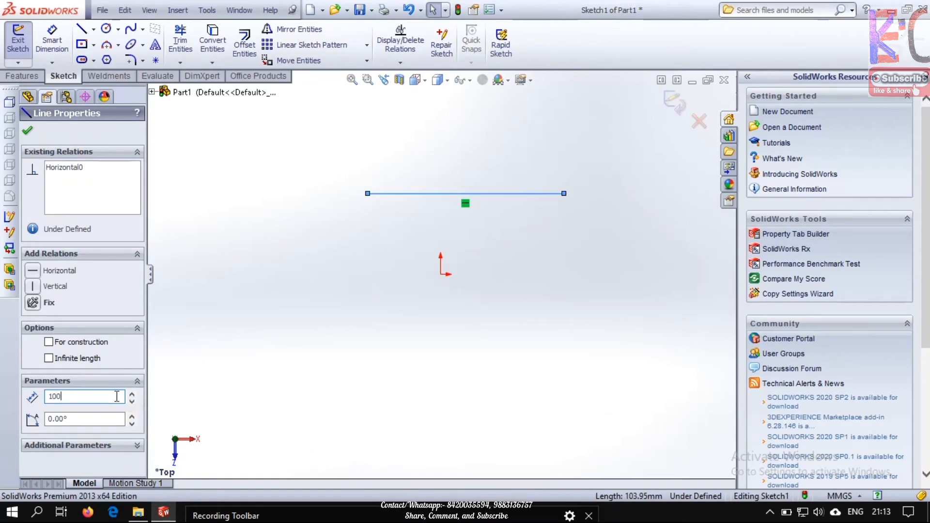
pyautogui.press('Return')
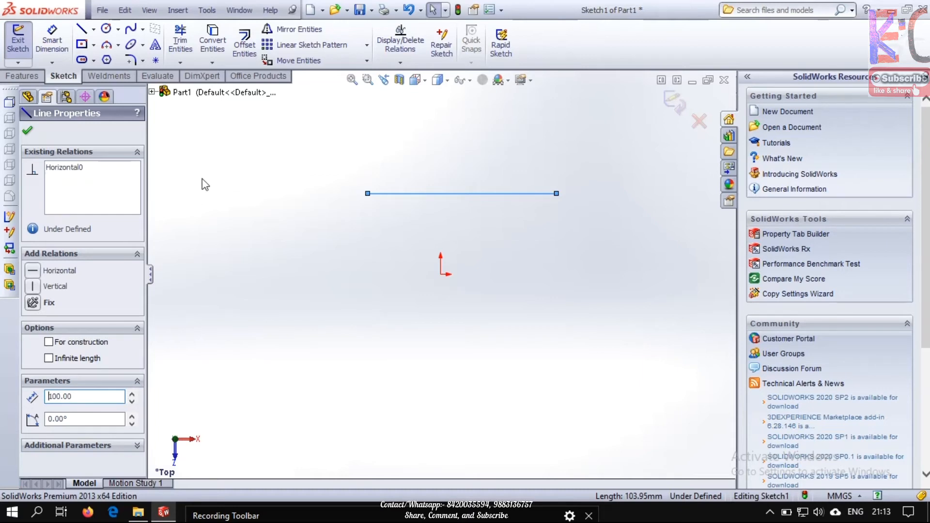
# Close the profile around the origin with a right vertical line about 98 mm long, a bottom line about 100 mm long, and a left vertical line
pyautogui.click(81, 33)
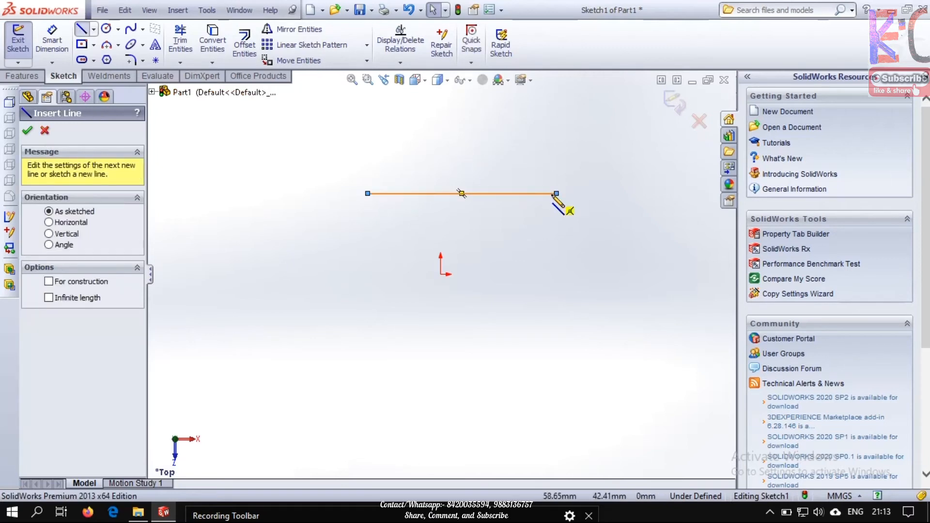
pyautogui.click(556, 193)
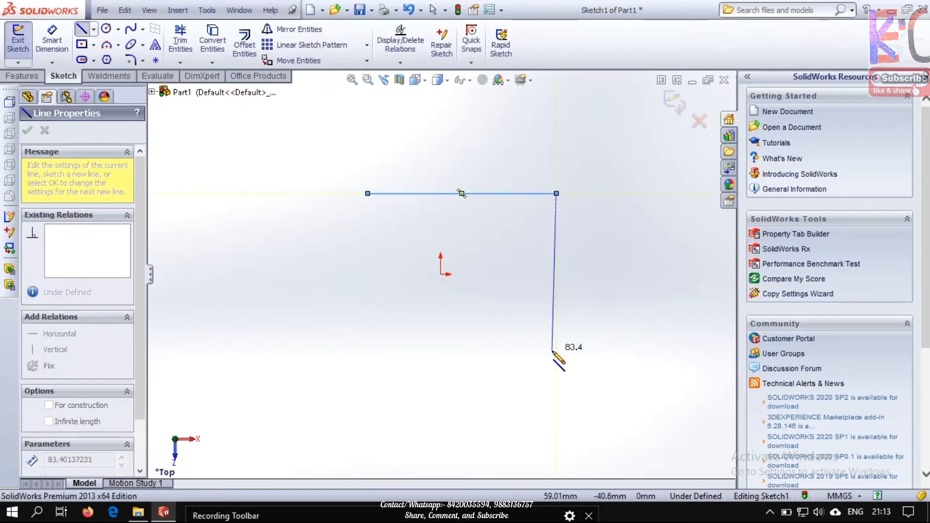
pyautogui.click(556, 378)
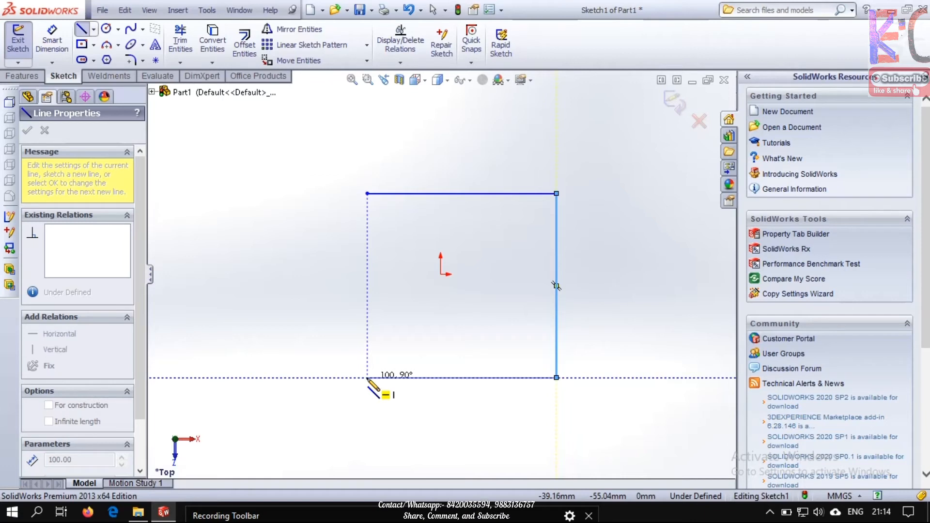
pyautogui.click(367, 377)
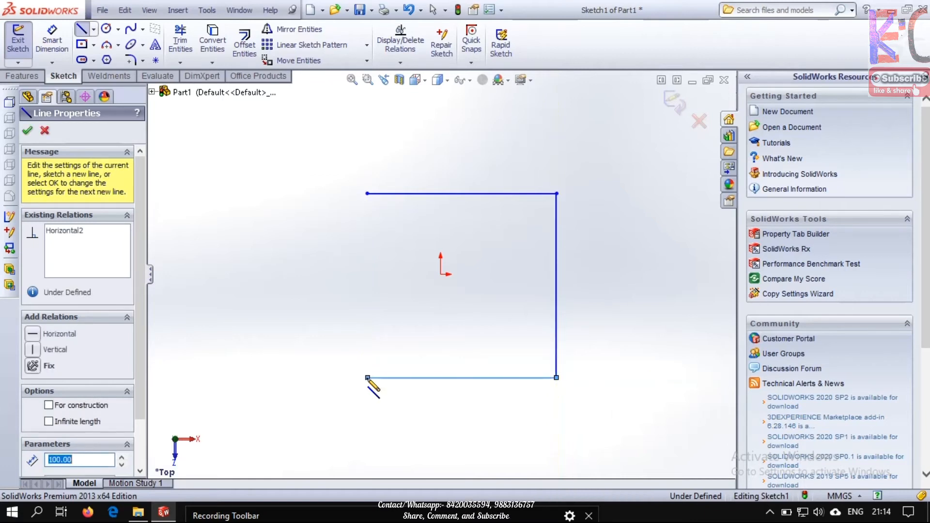
pyautogui.click(368, 194)
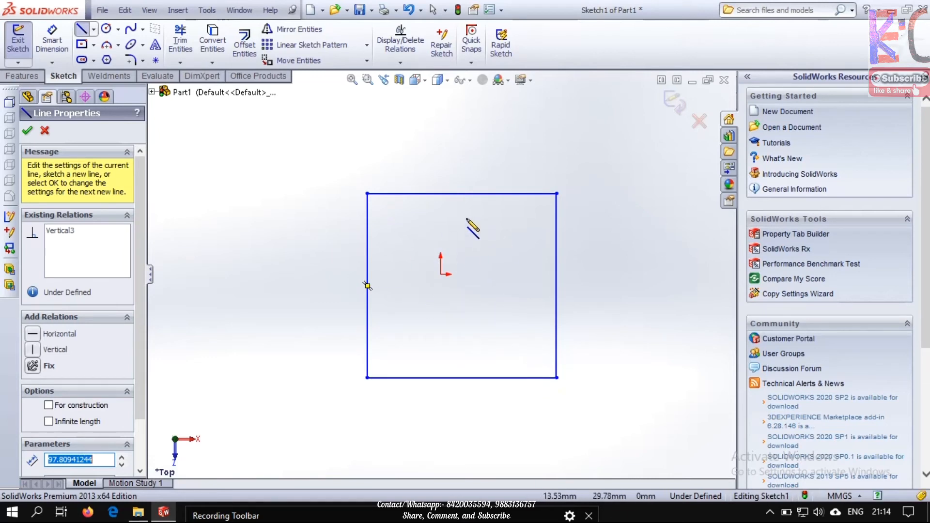
pyautogui.press('Escape')
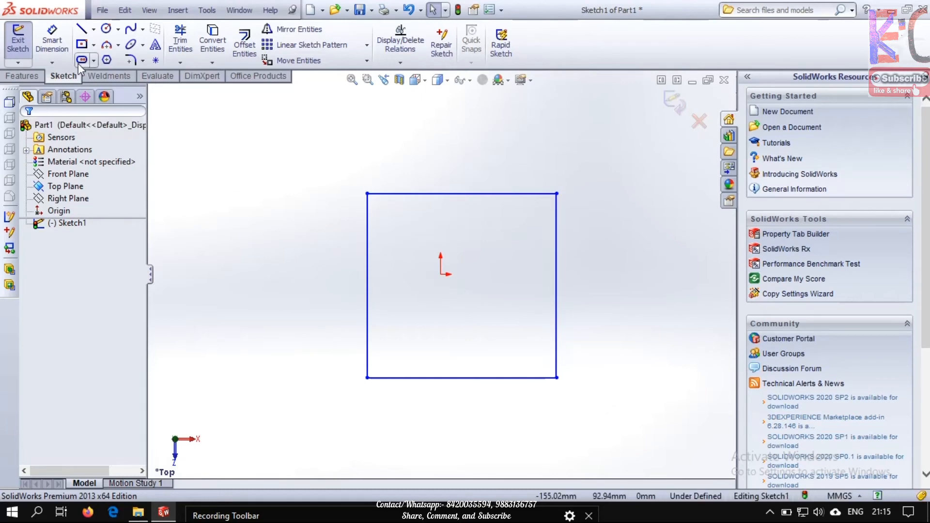
# Add a 100 mm length dimension to the profile's top line with Smart Dimension, placing it above the line
pyautogui.click(65, 48)
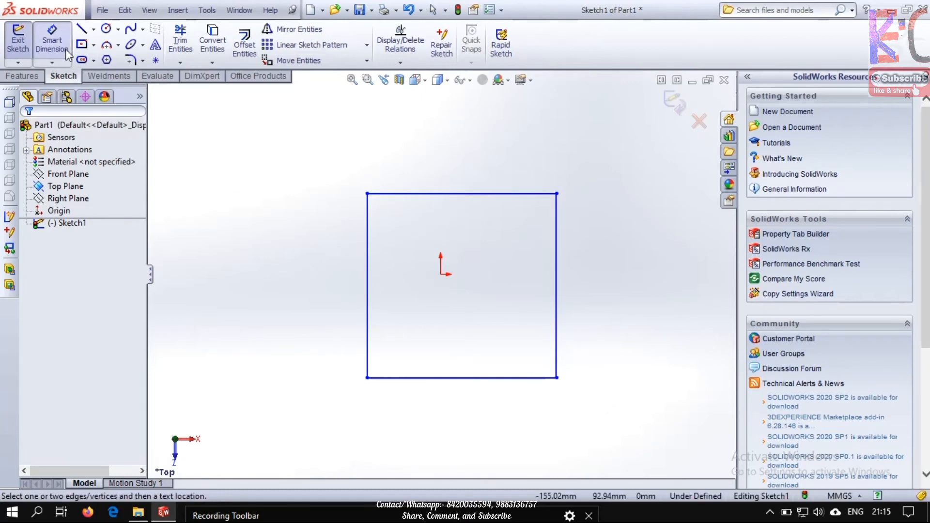
pyautogui.click(54, 62)
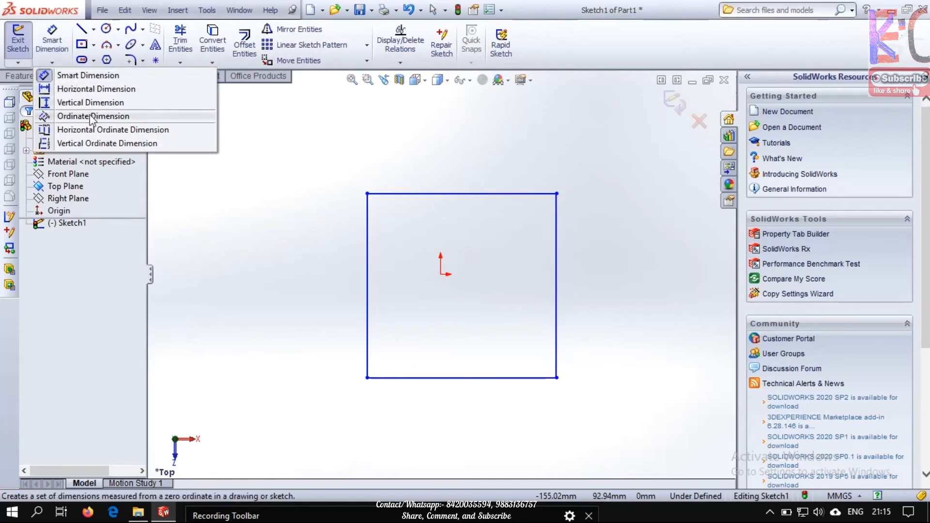
pyautogui.click(54, 40)
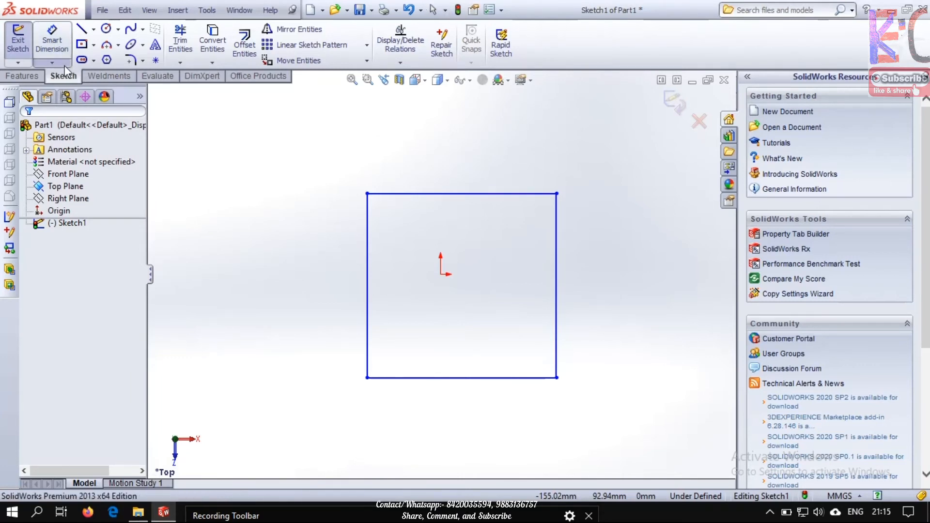
pyautogui.click(52, 62)
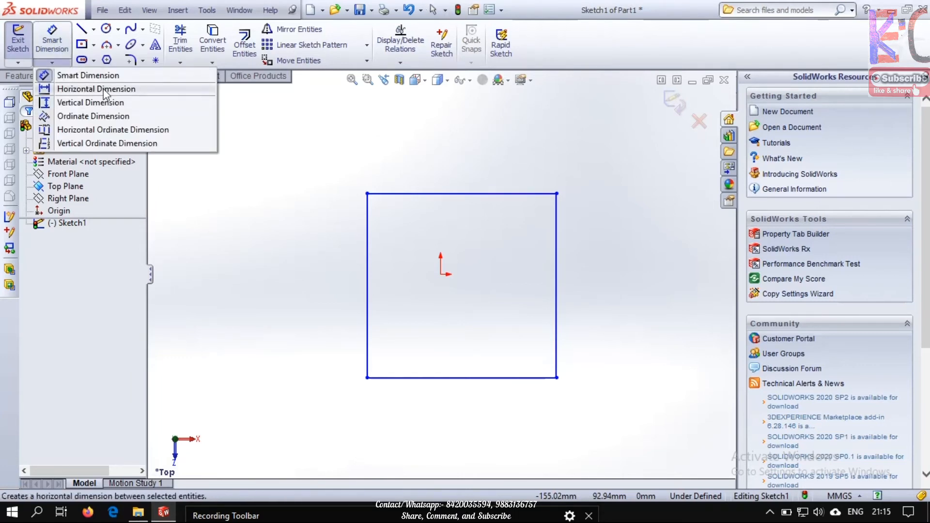
pyautogui.click(457, 194)
pyautogui.click(458, 194)
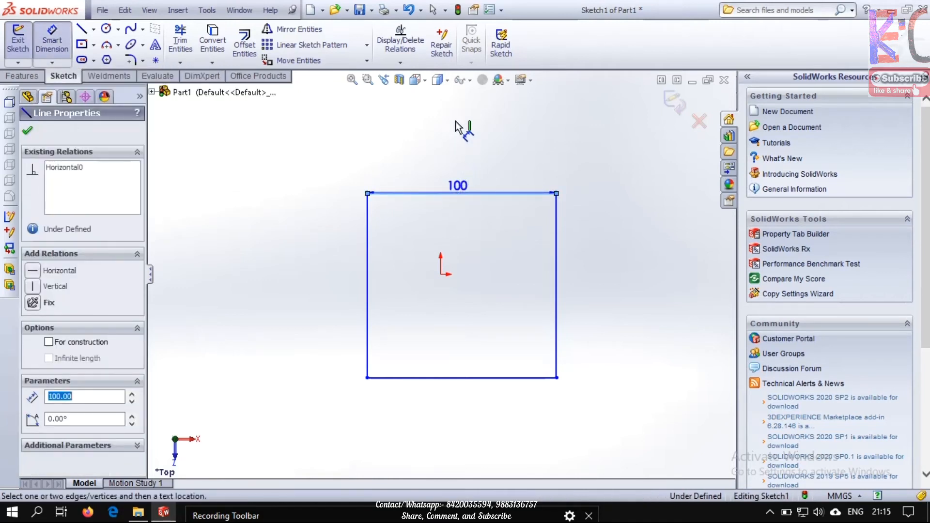
pyautogui.click(458, 144)
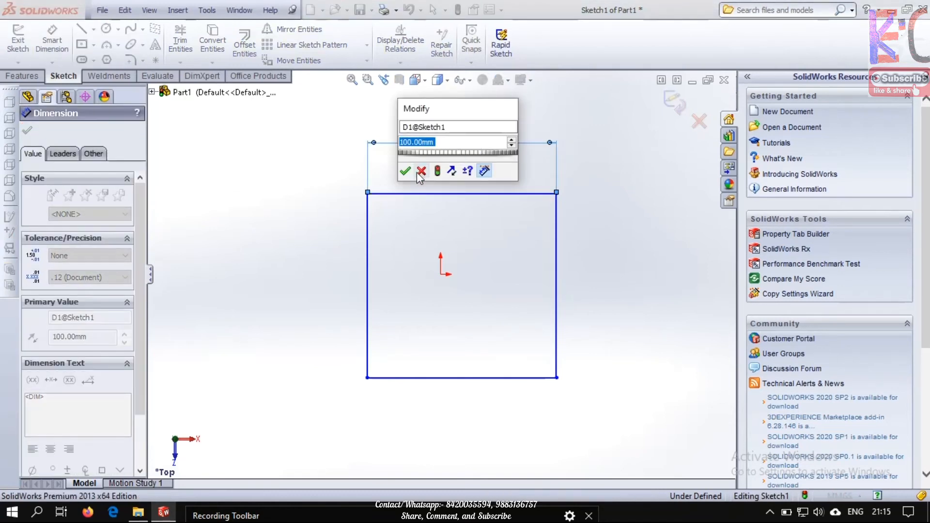
pyautogui.click(406, 172)
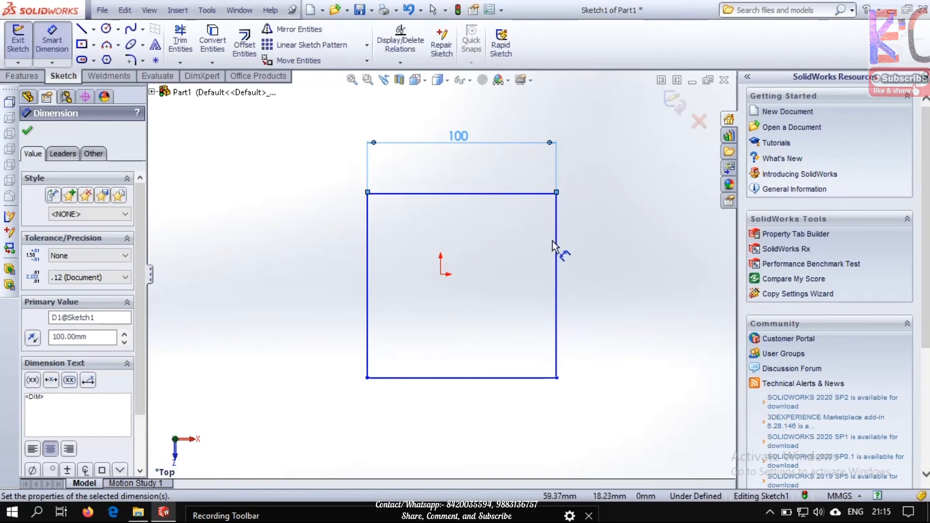
# Dimension the profile's right vertical line with Smart Dimension and set its length to 100 mm
pyautogui.click(630, 262)
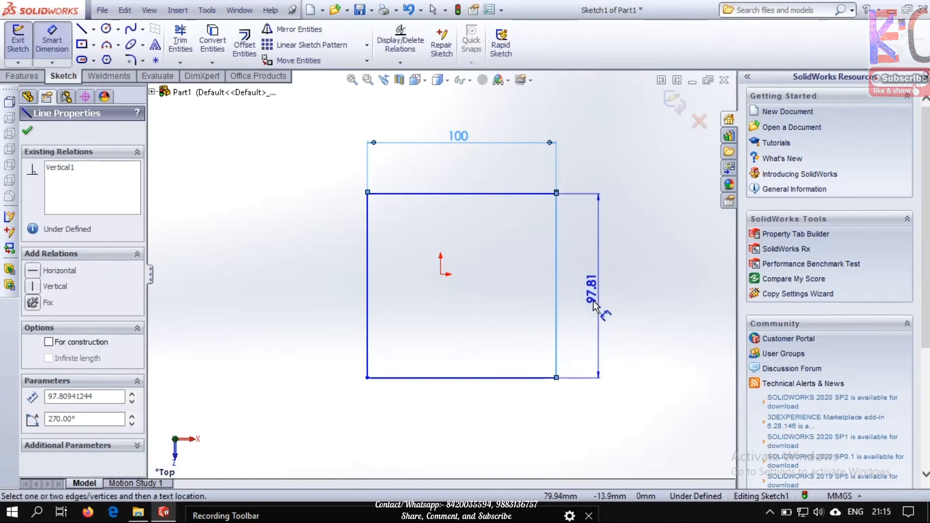
pyautogui.press('Escape')
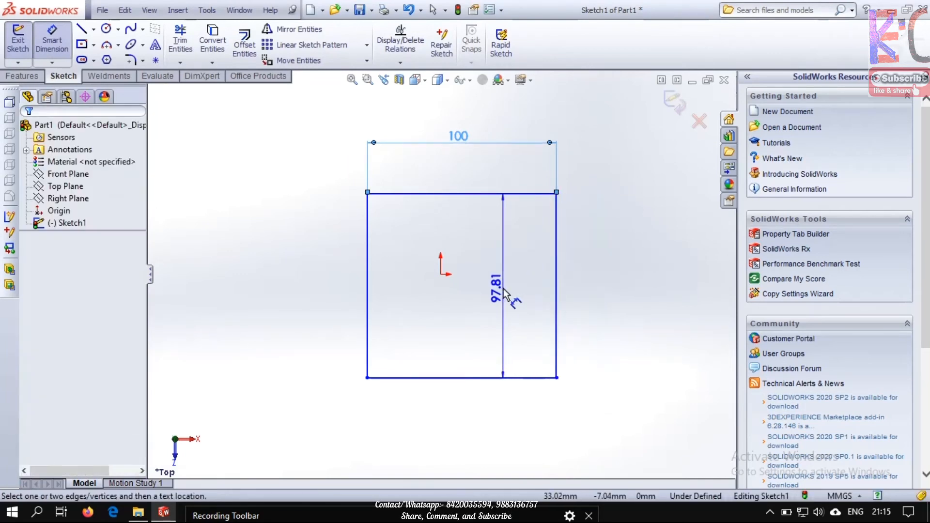
pyautogui.click(51, 38)
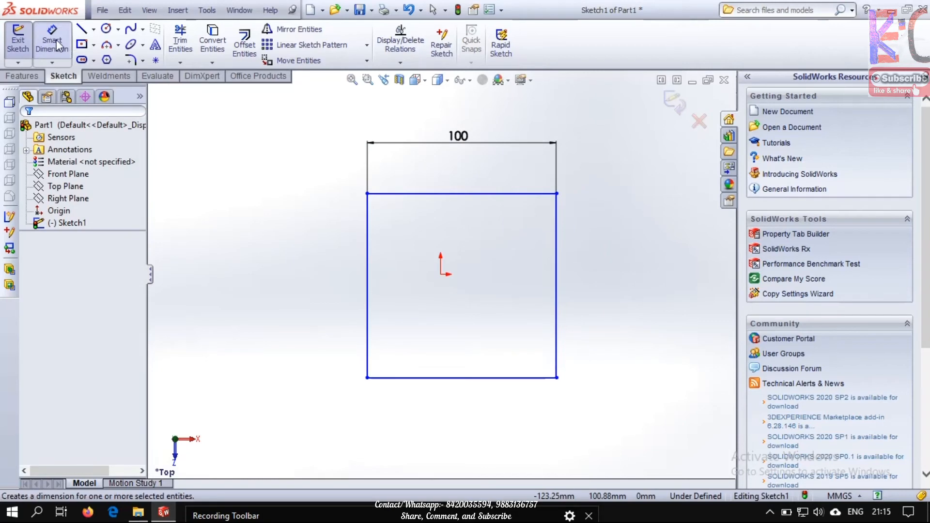
pyautogui.click(554, 258)
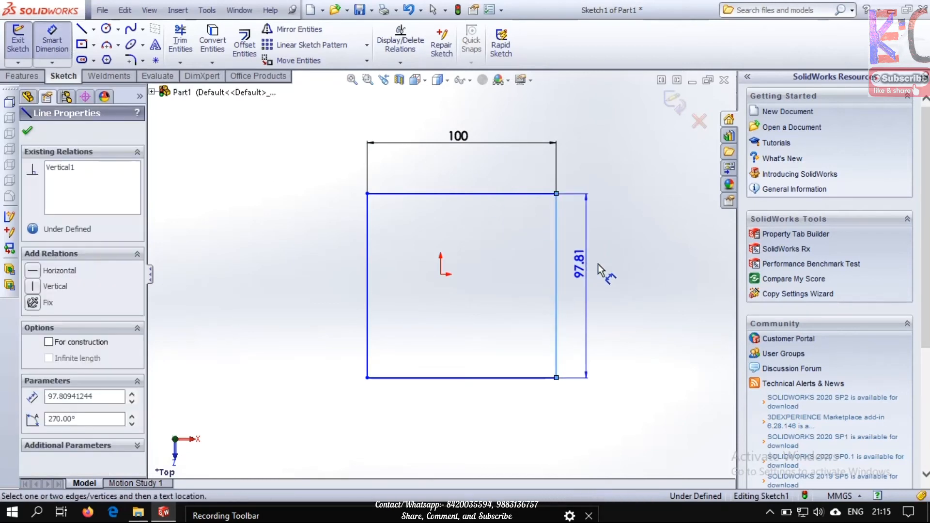
pyautogui.click(623, 287)
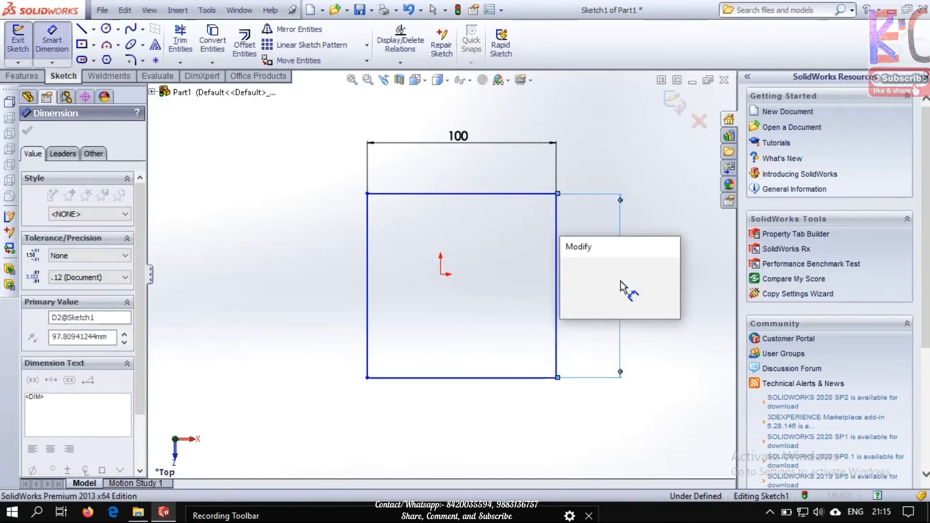
pyautogui.write('1')
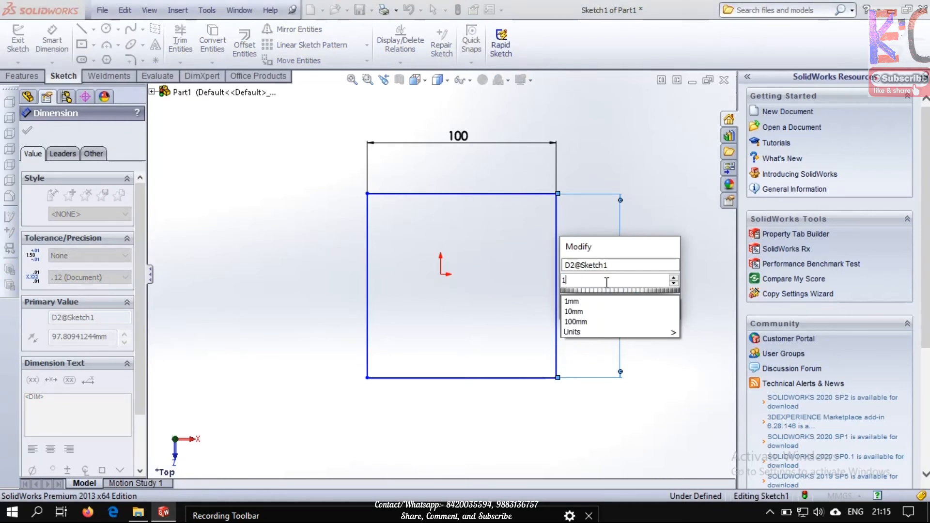
pyautogui.click(584, 322)
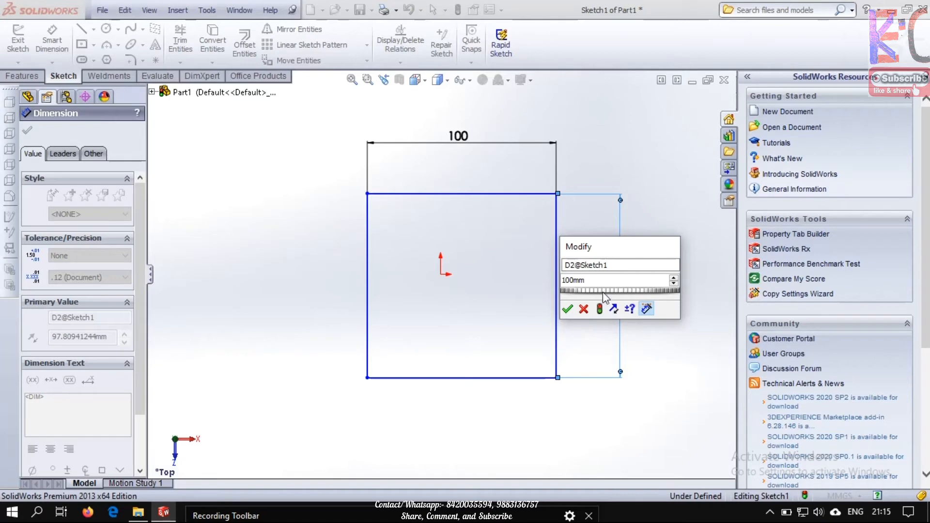
pyautogui.click(568, 308)
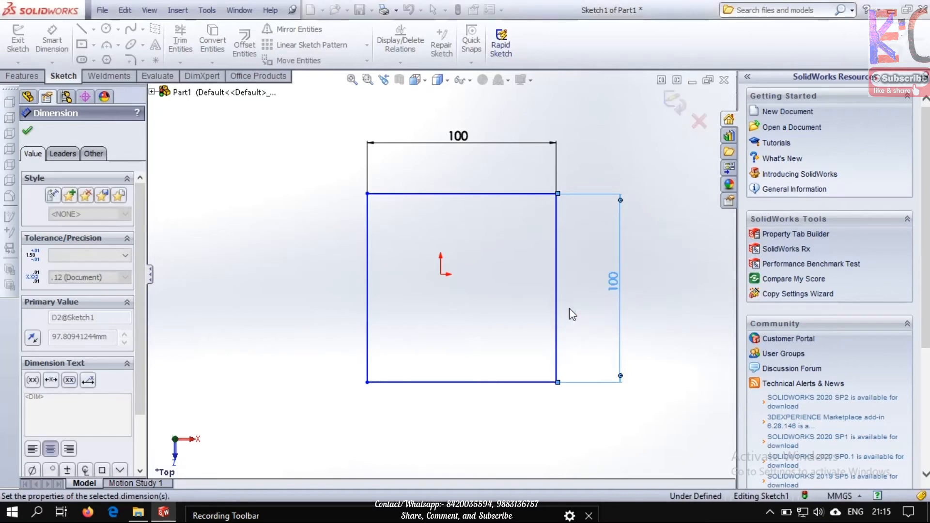
pyautogui.click(634, 154)
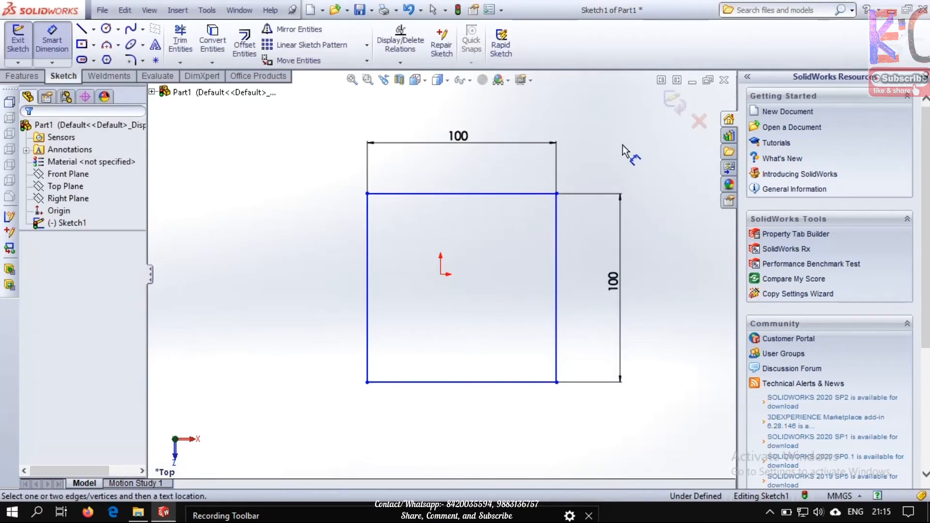
# Try to add a length dimension to the profile's left vertical line as well
pyautogui.click(367, 228)
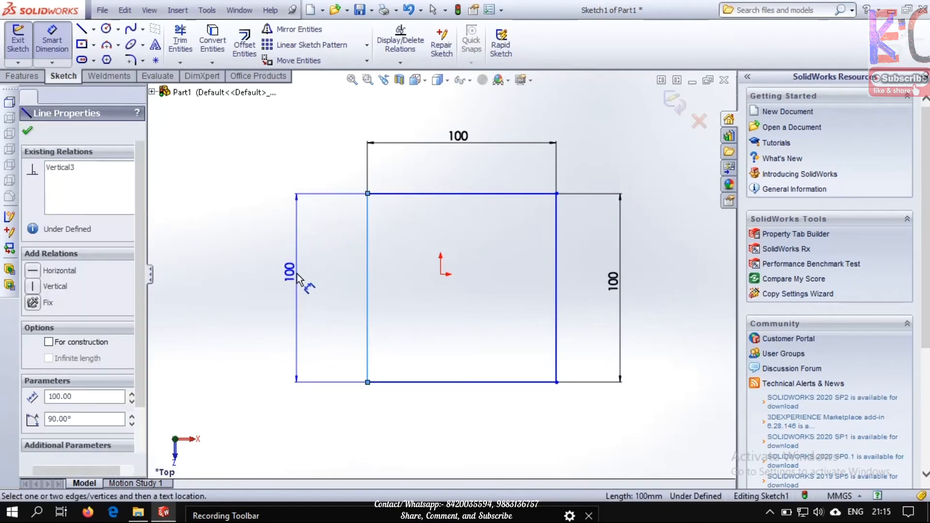
pyautogui.click(297, 278)
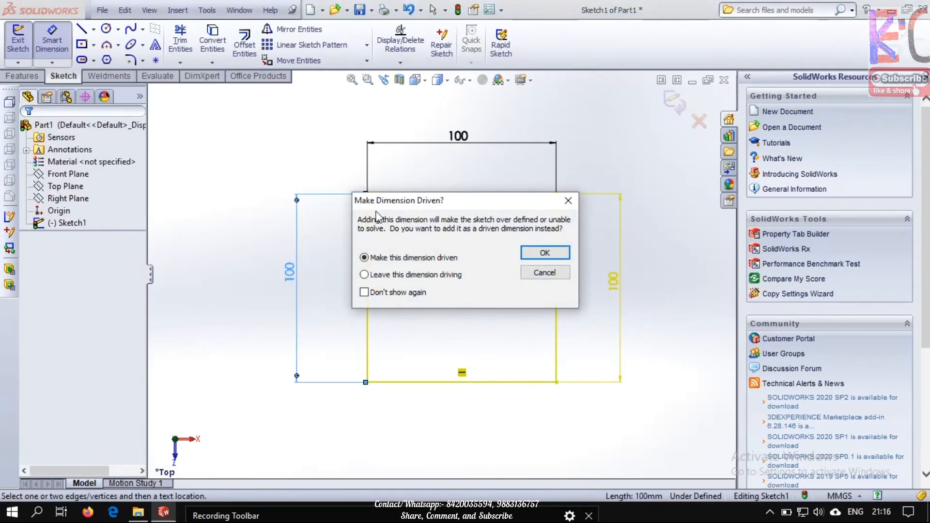
pyautogui.click(539, 274)
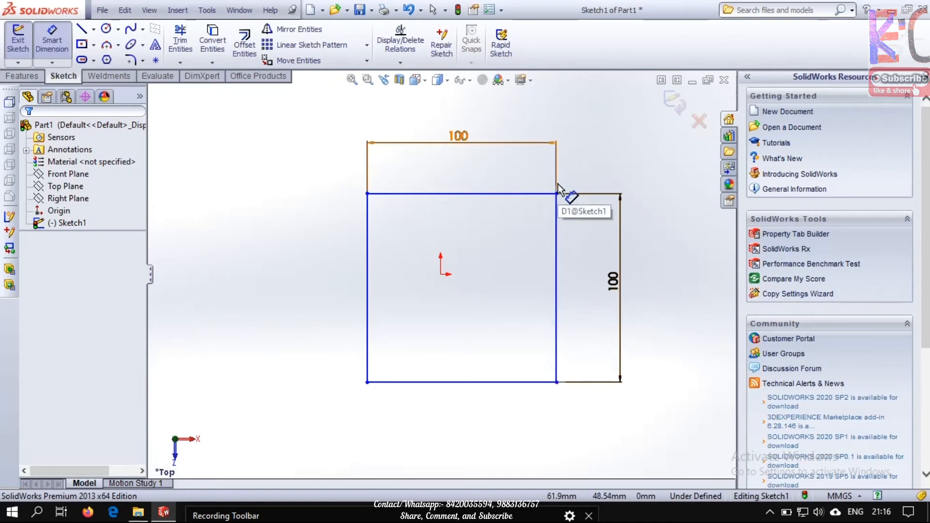
# Dimension the vertical distance from the profile's top line to the origin, accepting the proposed value
pyautogui.click(456, 193)
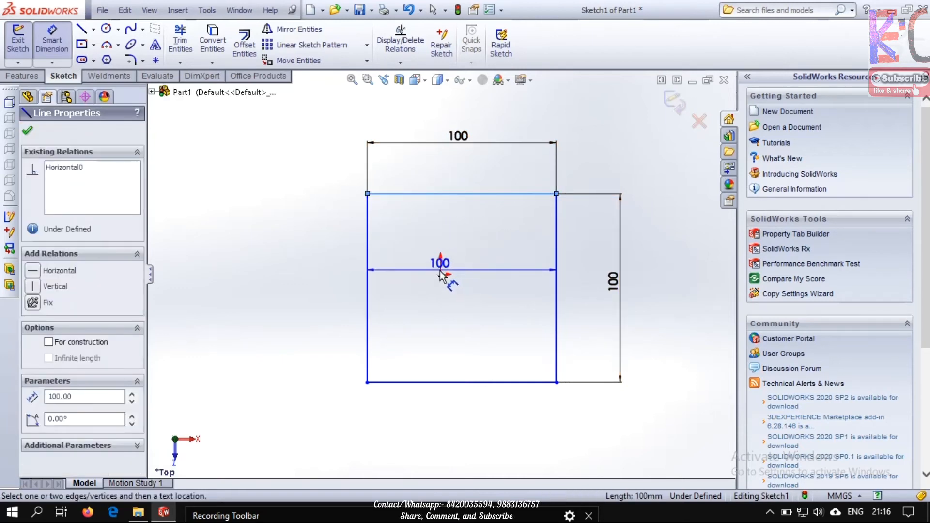
pyautogui.click(440, 274)
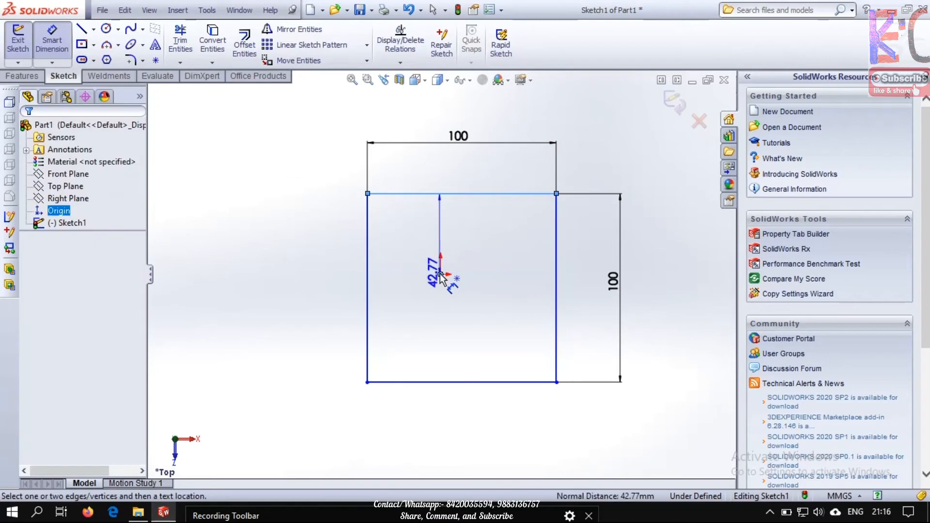
pyautogui.click(424, 238)
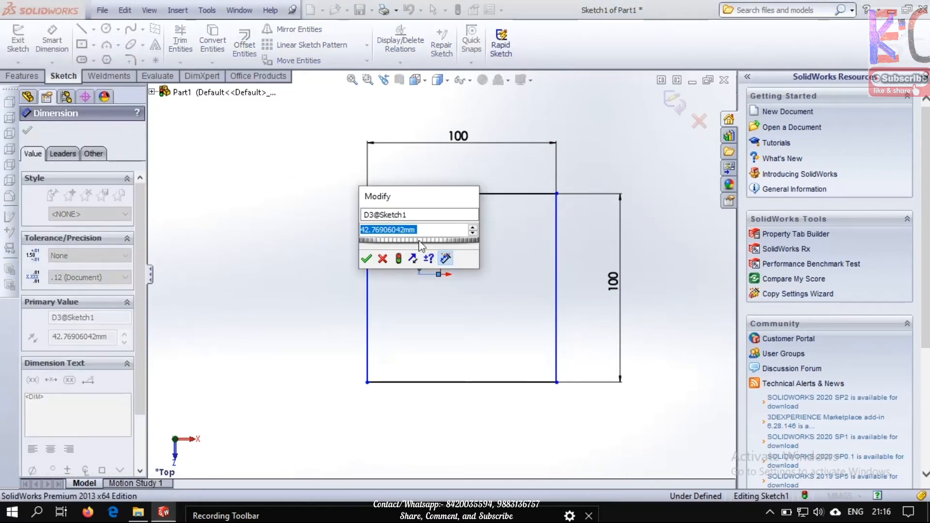
pyautogui.click(368, 259)
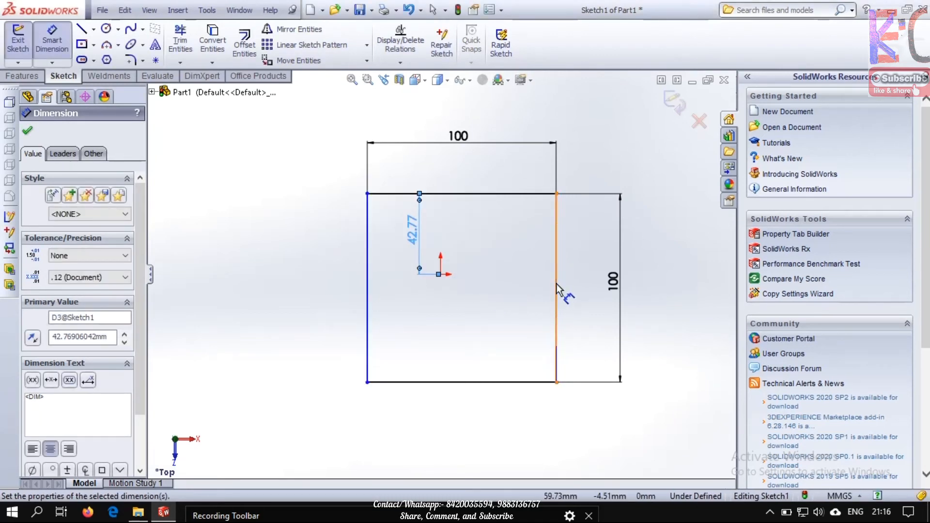
# Dimension the horizontal distance from the origin to the right vertical line with the proposed value, and delete that dimension
pyautogui.moveTo(557, 289); pyautogui.dragTo(441, 274)
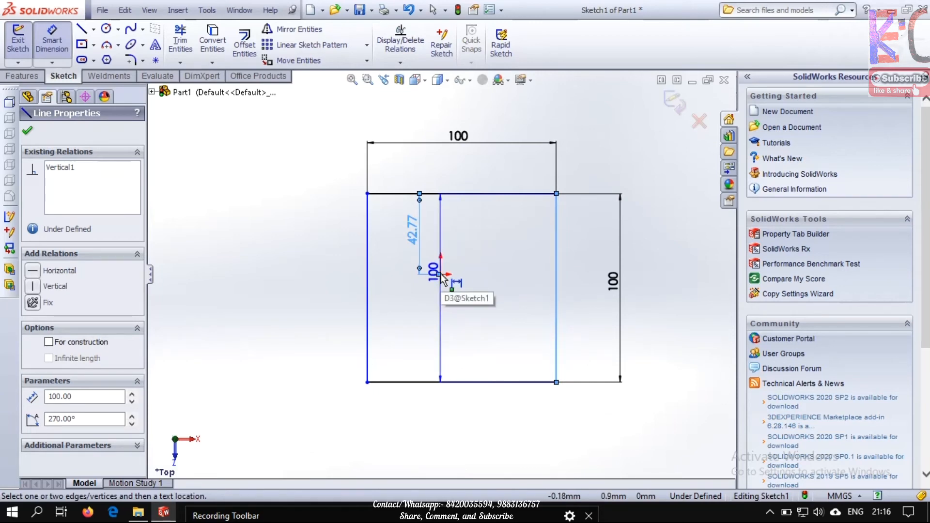
pyautogui.press('Escape')
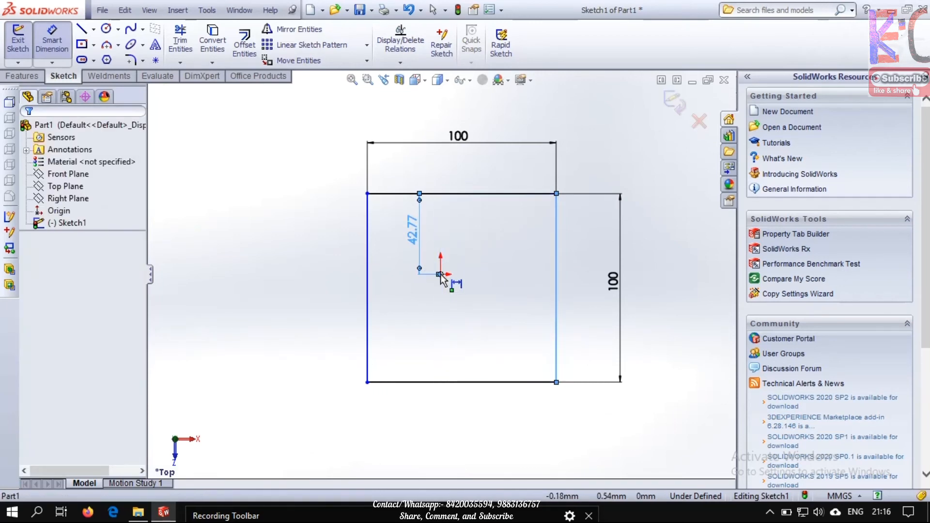
pyautogui.click(440, 278)
pyautogui.click(490, 315)
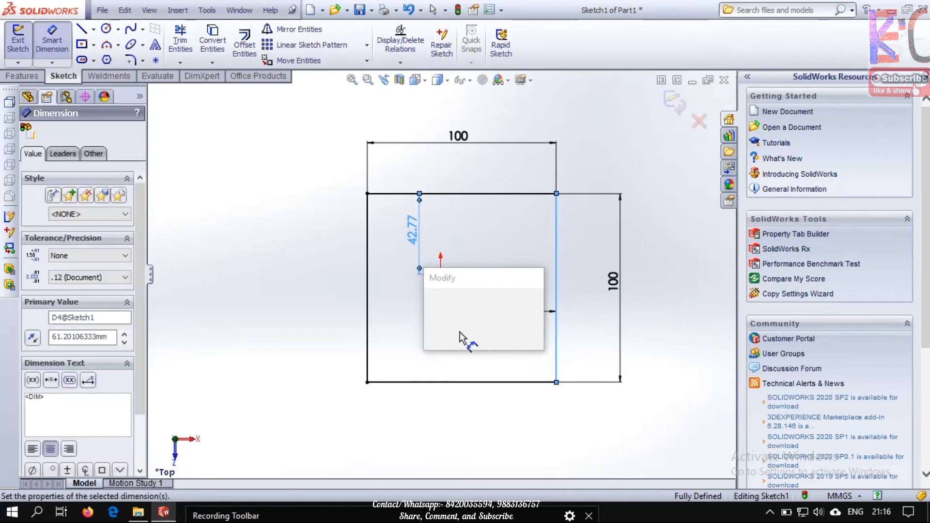
pyautogui.click(431, 342)
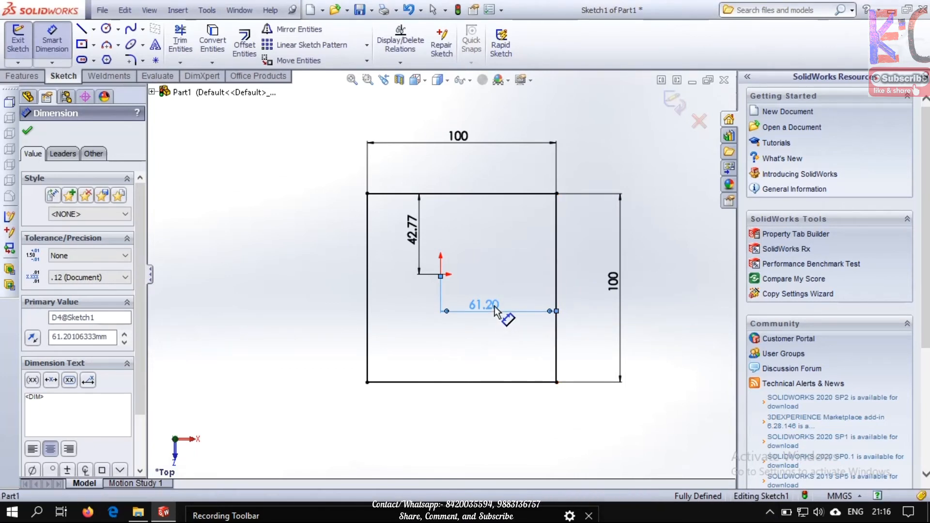
pyautogui.press('Delete')
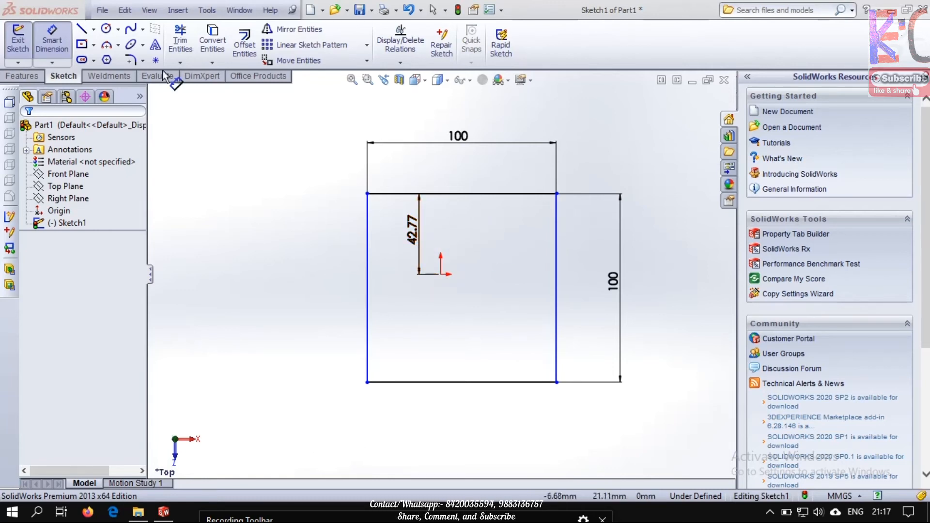
# Dimension the horizontal distance from the origin to the square's right vertical line and set it to 50 mm
pyautogui.click(556, 270)
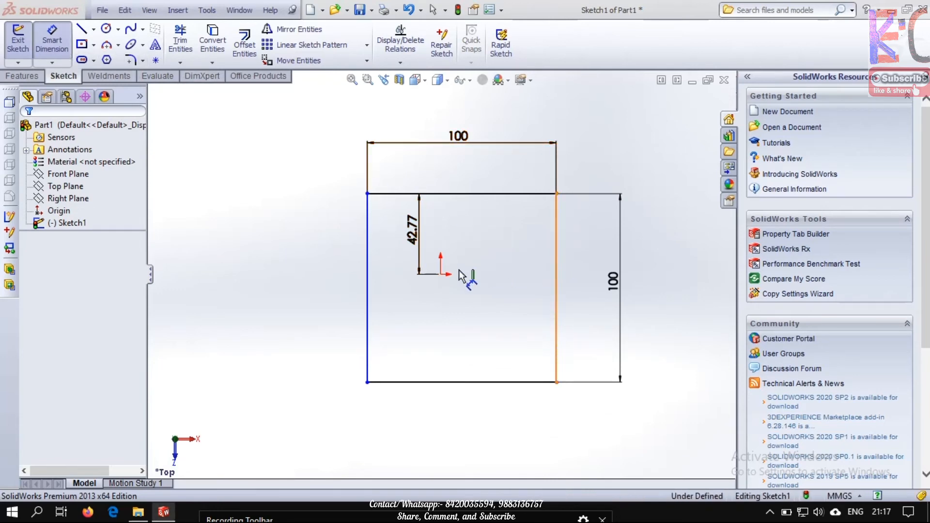
pyautogui.click(444, 273)
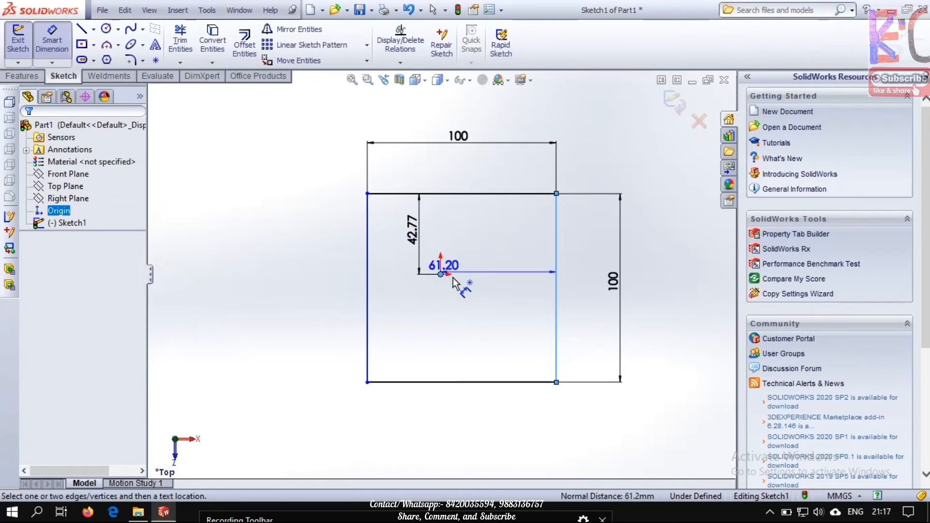
pyautogui.click(495, 298)
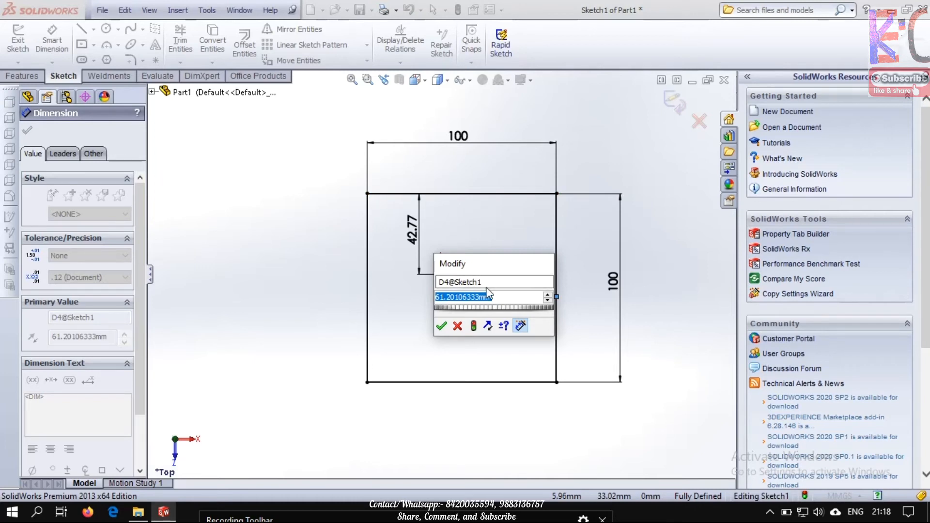
pyautogui.write('5')
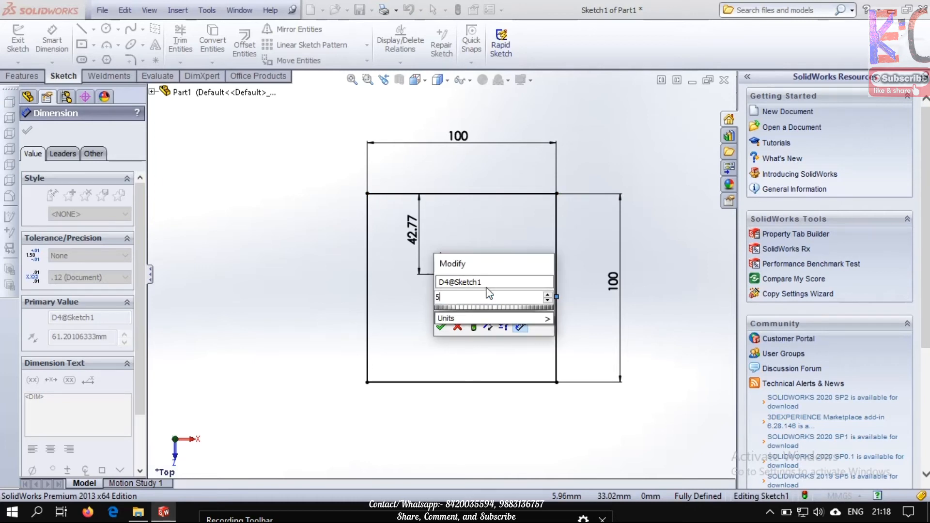
pyautogui.write('0')
pyautogui.press('Return')
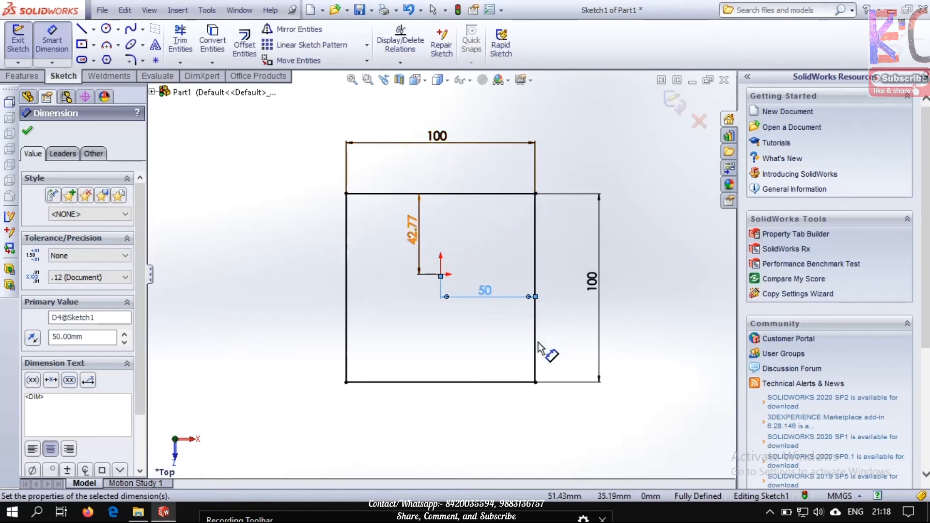
# Set the vertical distance from the square's top line to the origin with the expression 100/2
pyautogui.doubleClick(414, 239)
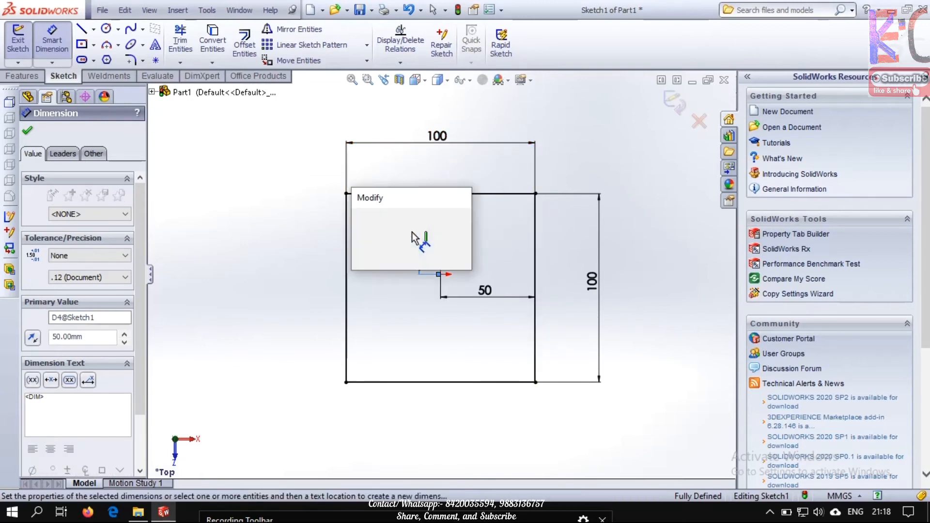
pyautogui.write('100')
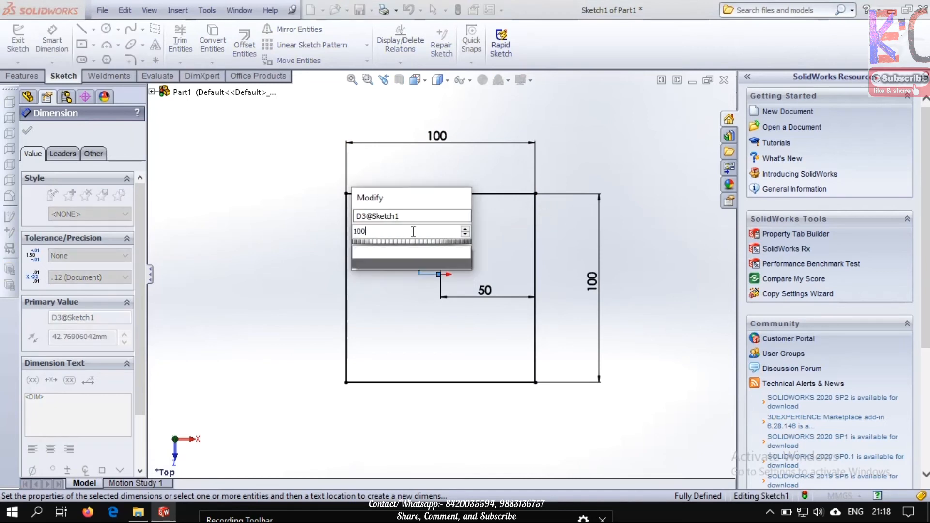
pyautogui.write('/2')
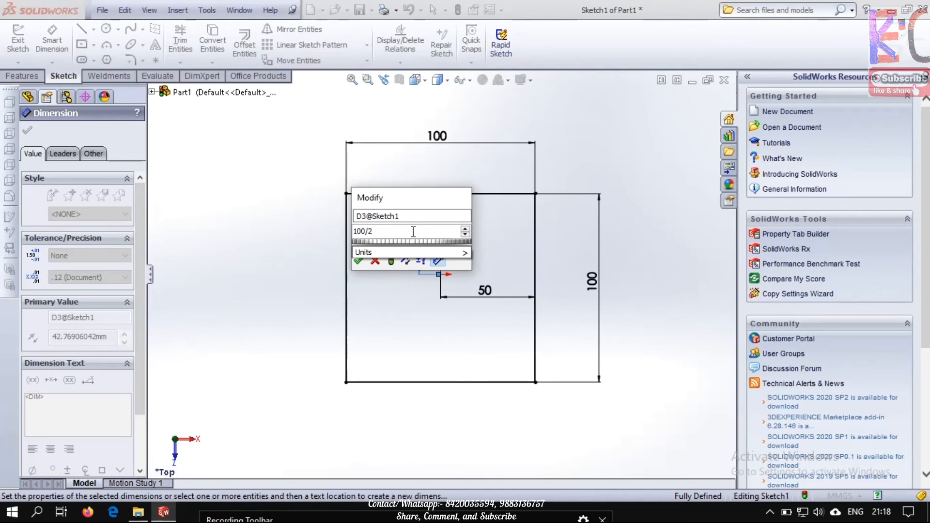
pyautogui.press('Return')
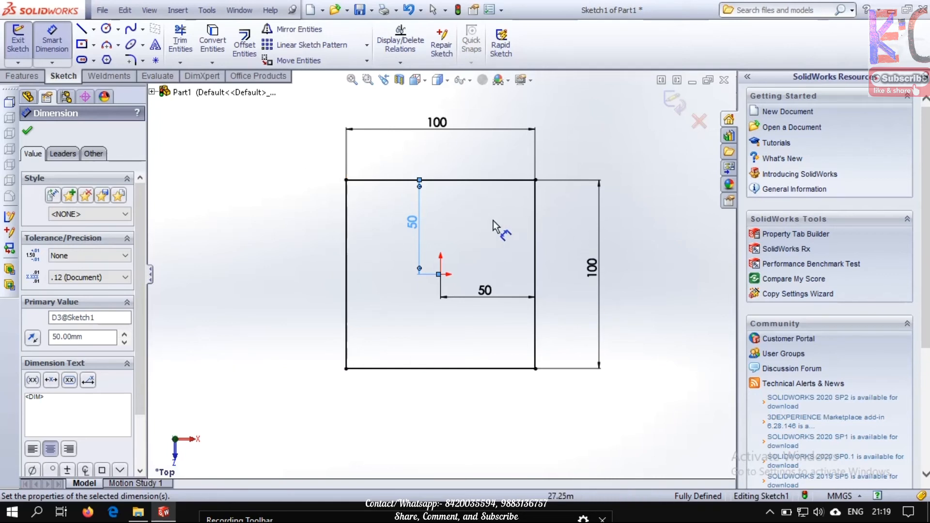
# Exit the finished sketch into the Boss-Extrude and set its Blind depth to 60 mm
pyautogui.click(678, 108)
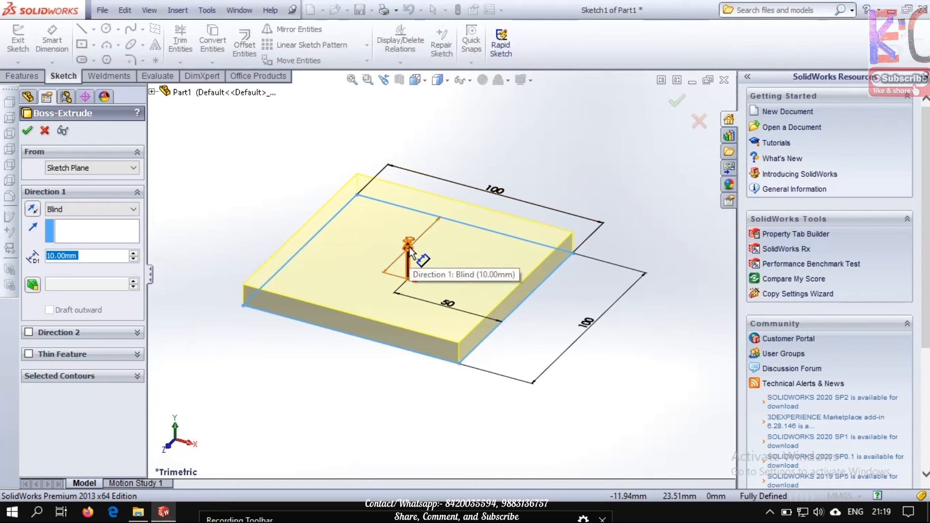
pyautogui.moveTo(409, 248)
pyautogui.mouseDown()
pyautogui.moveTo(409, 199)
pyautogui.moveTo(412, 253)
pyautogui.moveTo(426, 238)
pyautogui.mouseUp()
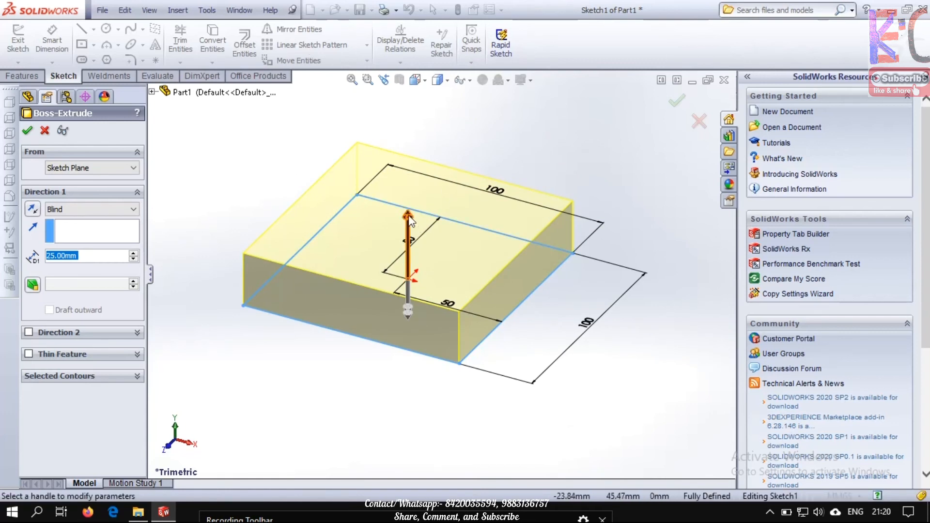
pyautogui.moveTo(408, 217)
pyautogui.mouseDown()
pyautogui.moveTo(414, 142)
pyautogui.moveTo(410, 201)
pyautogui.mouseUp()
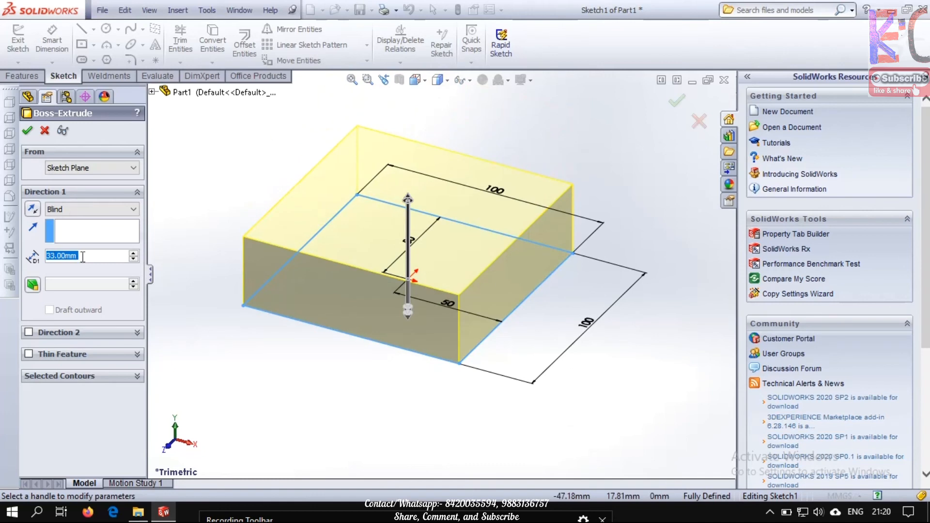
pyautogui.write('100')
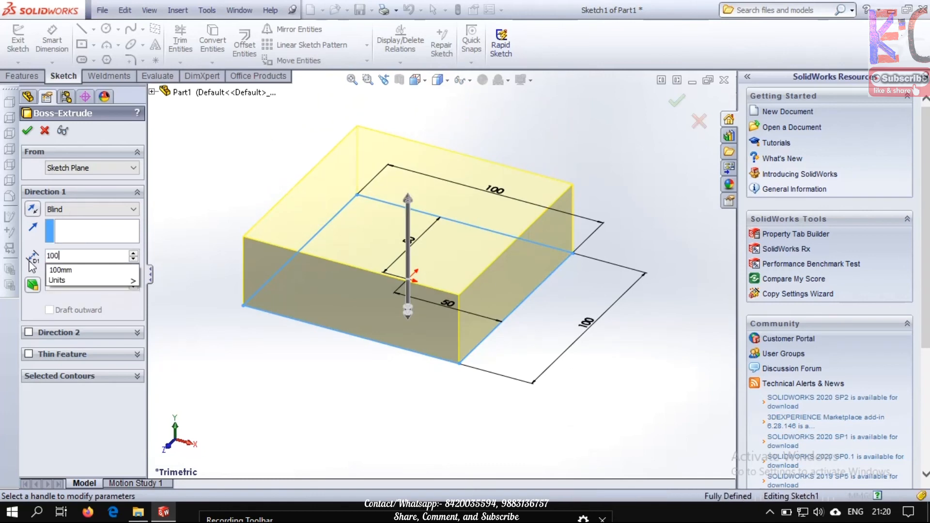
pyautogui.press('BackSpace')
pyautogui.press('BackSpace')
pyautogui.press('BackSpace')
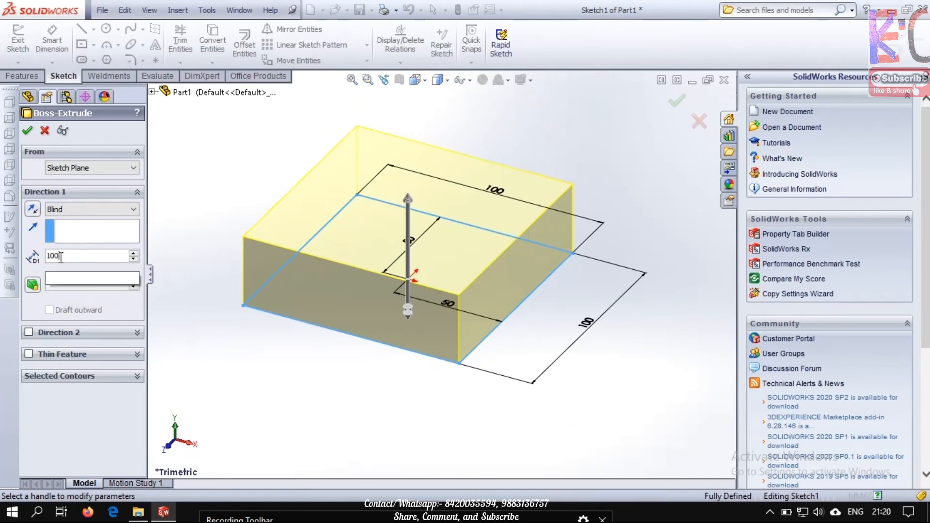
pyautogui.write('60')
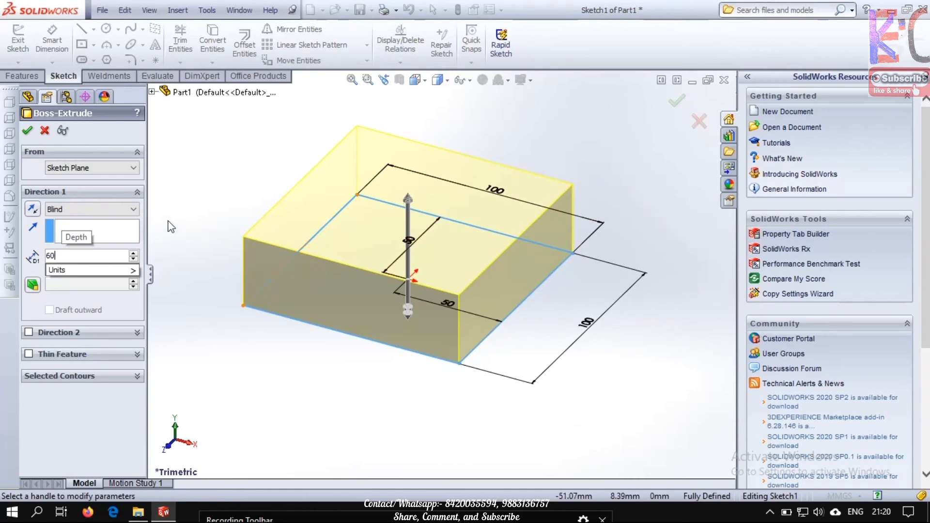
# Keep the Blind end condition and reduce the extrusion depth to 22 mm with the depth handle in the preview
pyautogui.click(133, 211)
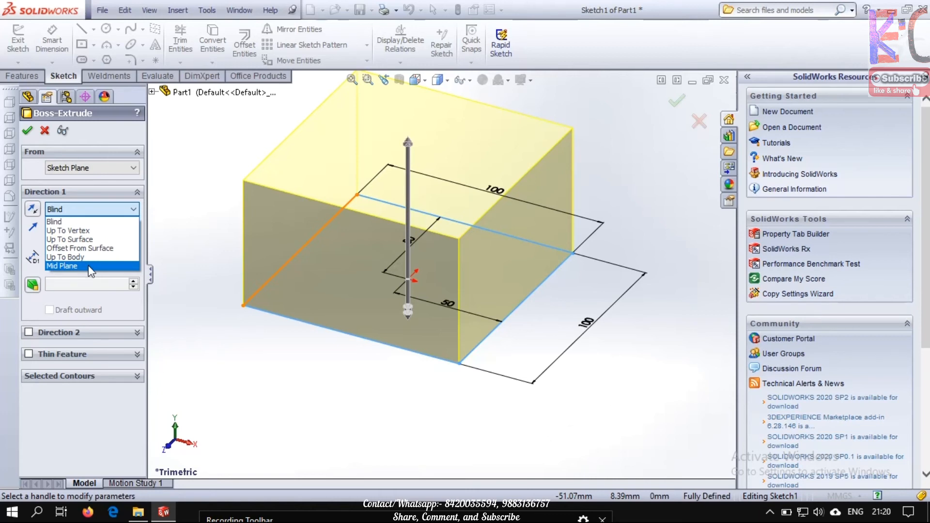
pyautogui.click(123, 192)
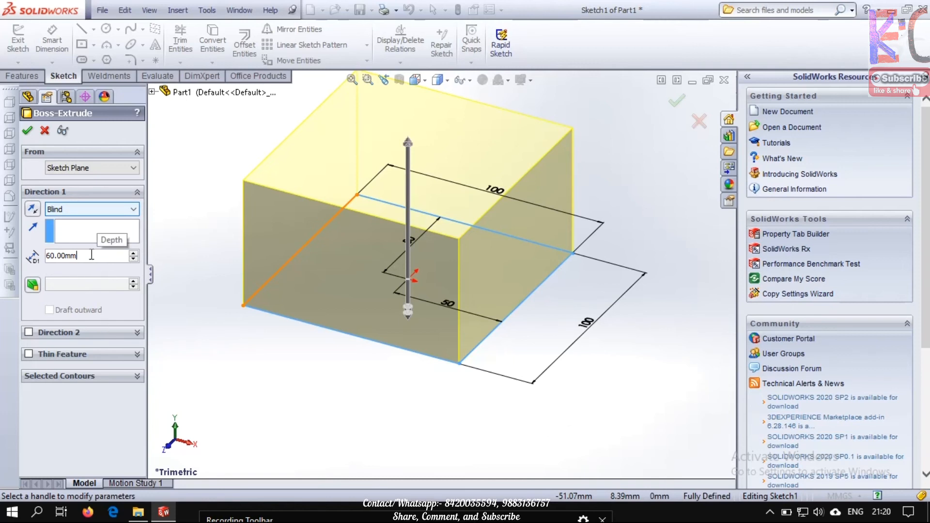
pyautogui.moveTo(409, 146); pyautogui.dragTo(419, 247)
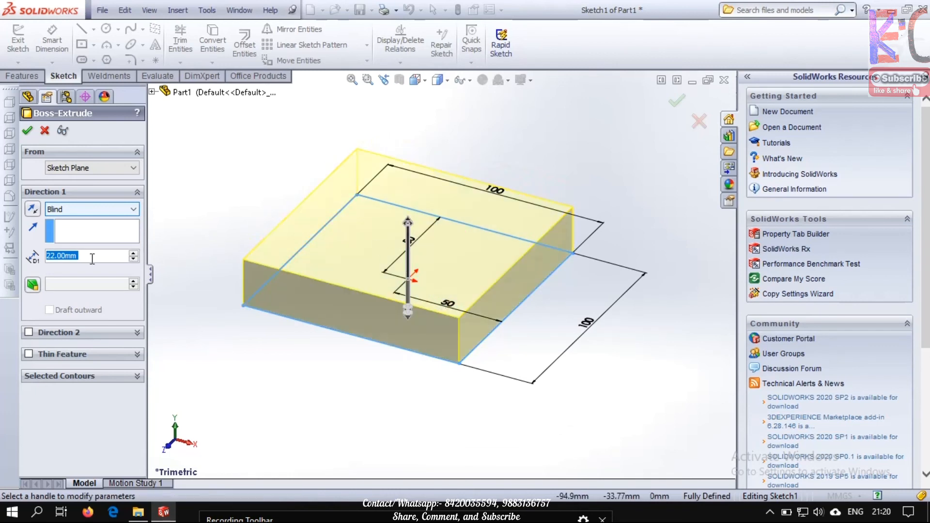
# Replace the Blind extrusion depth with 100 mm
pyautogui.press('BackSpace')
pyautogui.press('BackSpace')
pyautogui.press('BackSpace')
pyautogui.press('BackSpace')
pyautogui.press('BackSpace')
pyautogui.press('BackSpace')
pyautogui.press('BackSpace')
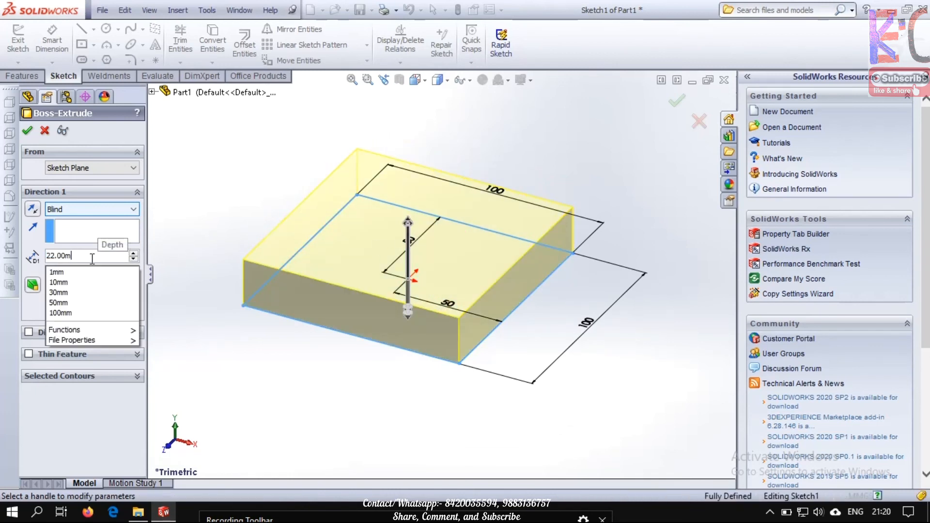
pyautogui.click(120, 211)
pyautogui.click(120, 211)
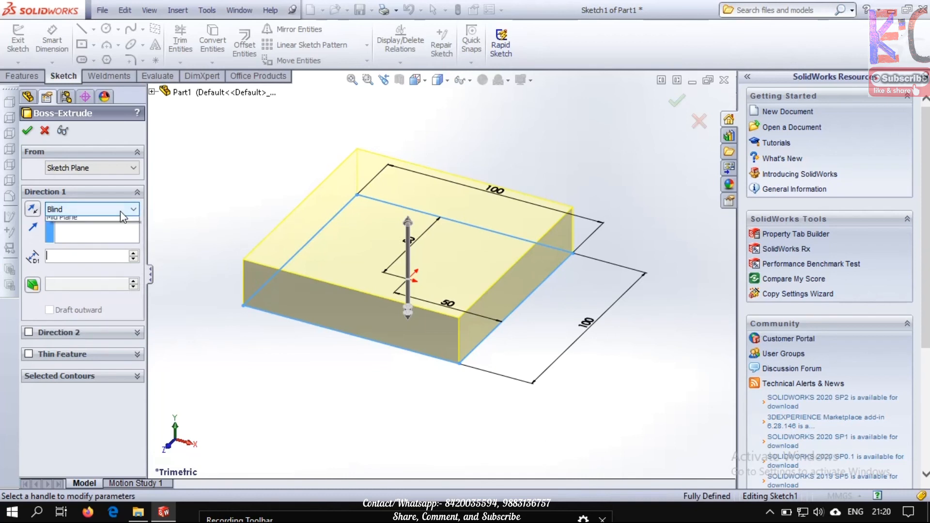
pyautogui.click(107, 236)
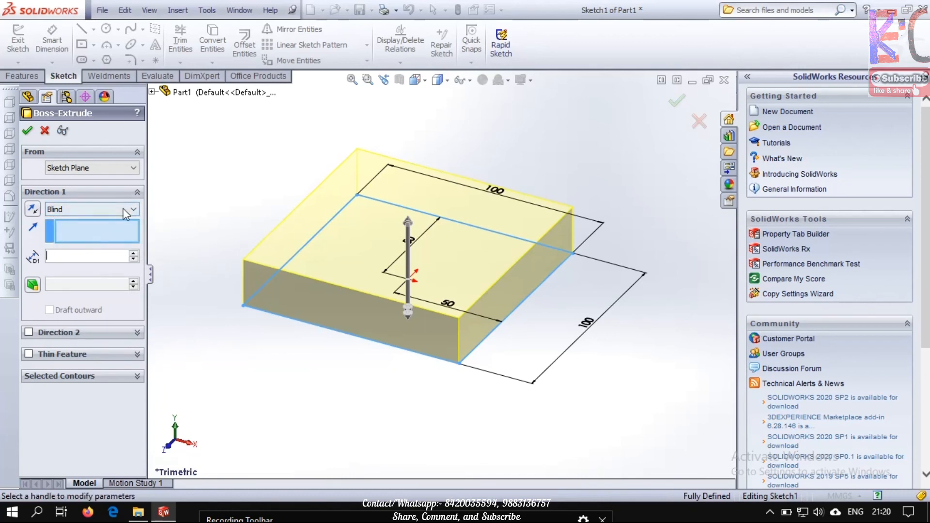
pyautogui.click(101, 261)
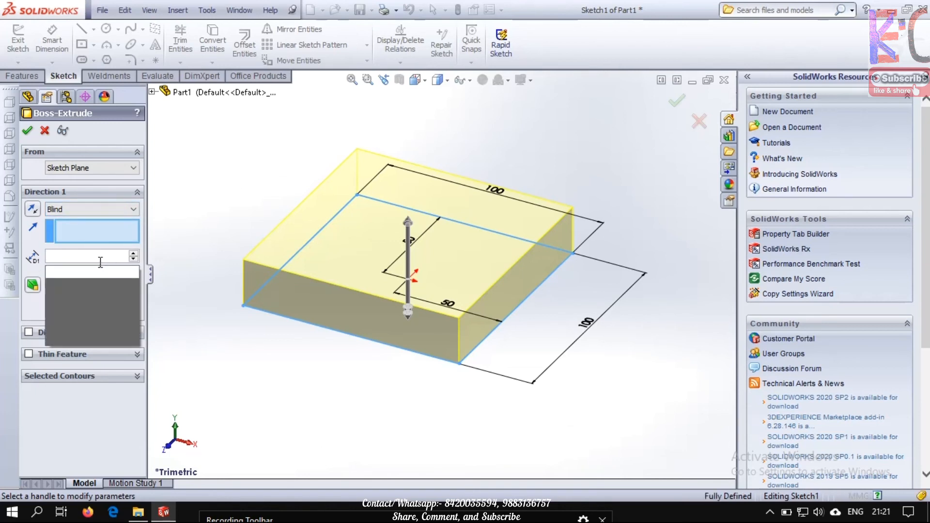
pyautogui.write('1')
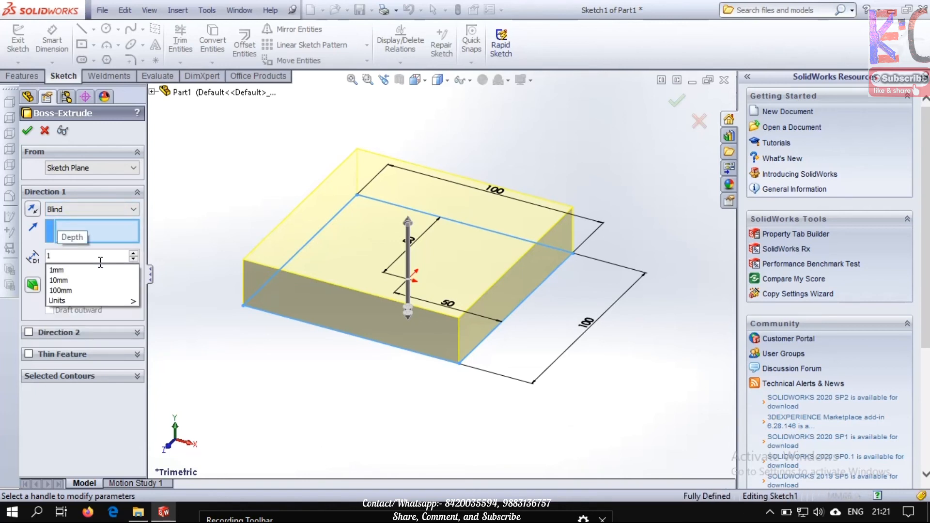
pyautogui.write('00')
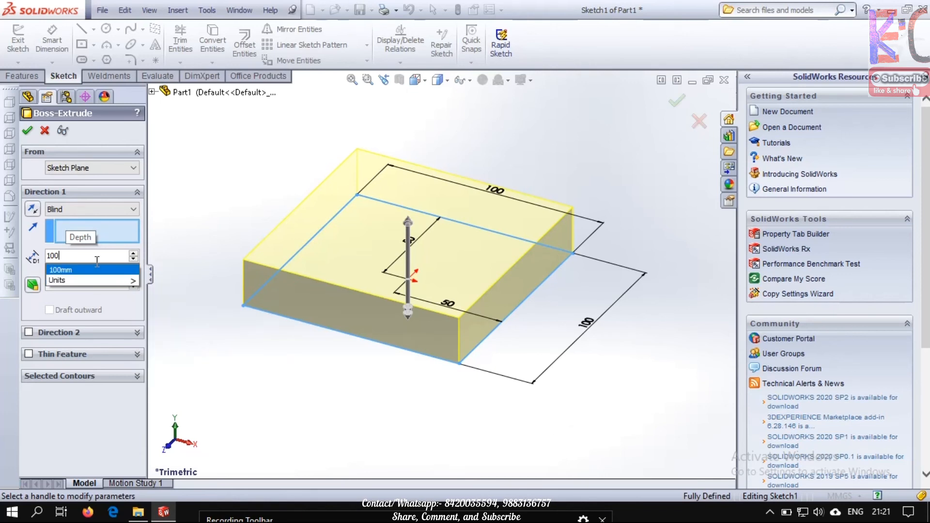
pyautogui.moveTo(129, 282)
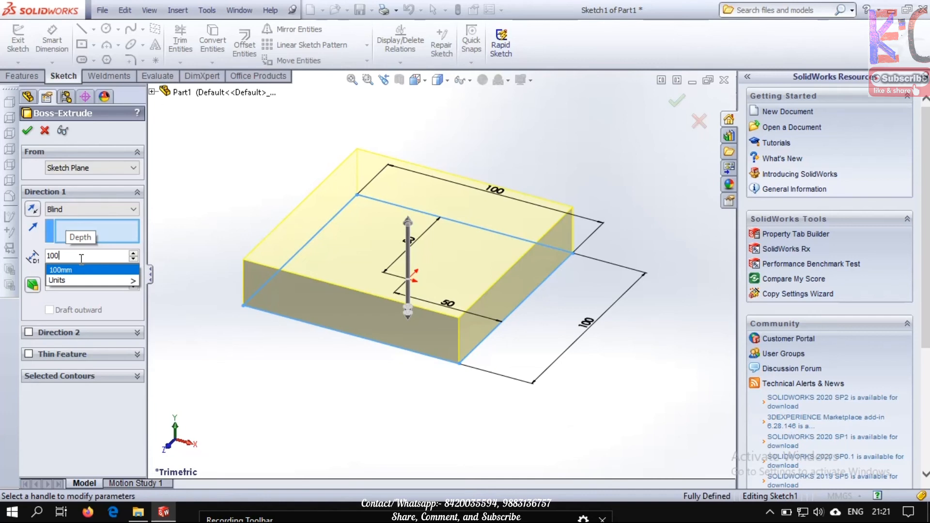
pyautogui.click(101, 293)
# Preview the extrusion with the Mid Plane end condition and return it to Blind
pyautogui.click(90, 209)
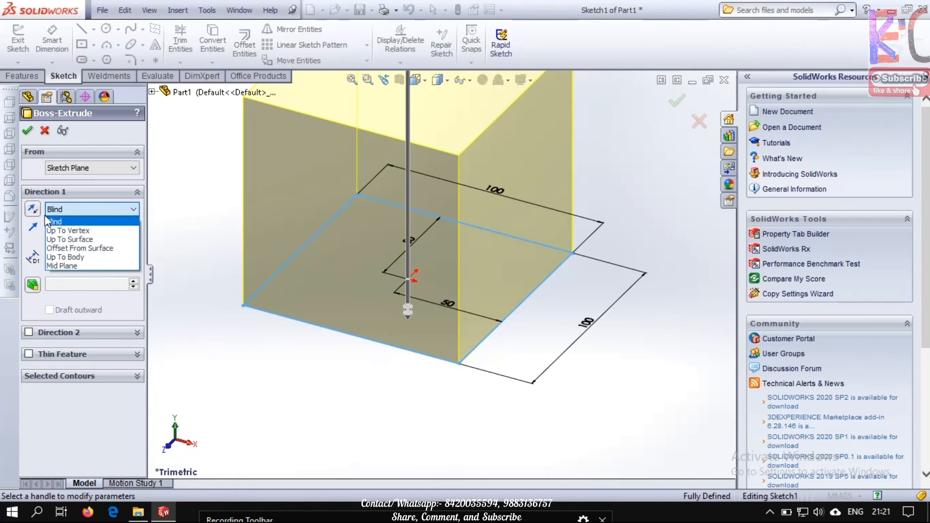
pyautogui.click(86, 266)
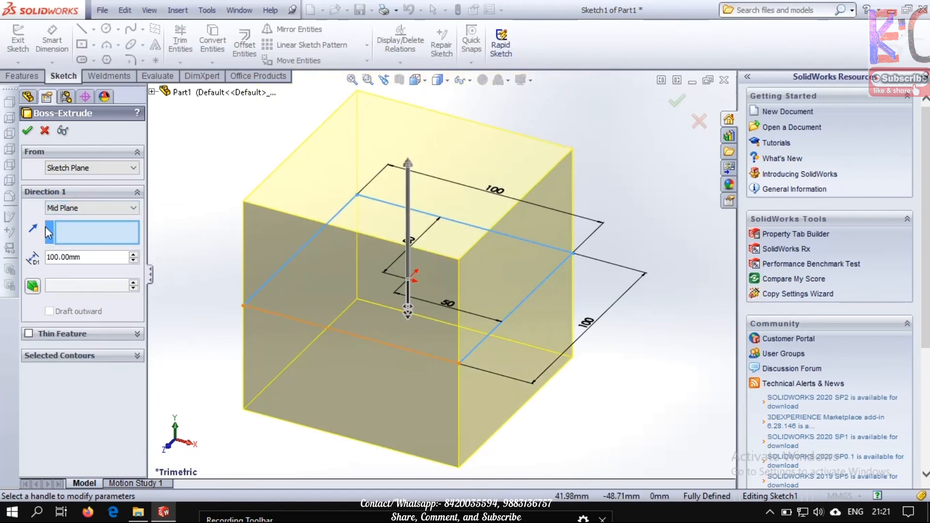
pyautogui.click(92, 207)
pyautogui.click(76, 265)
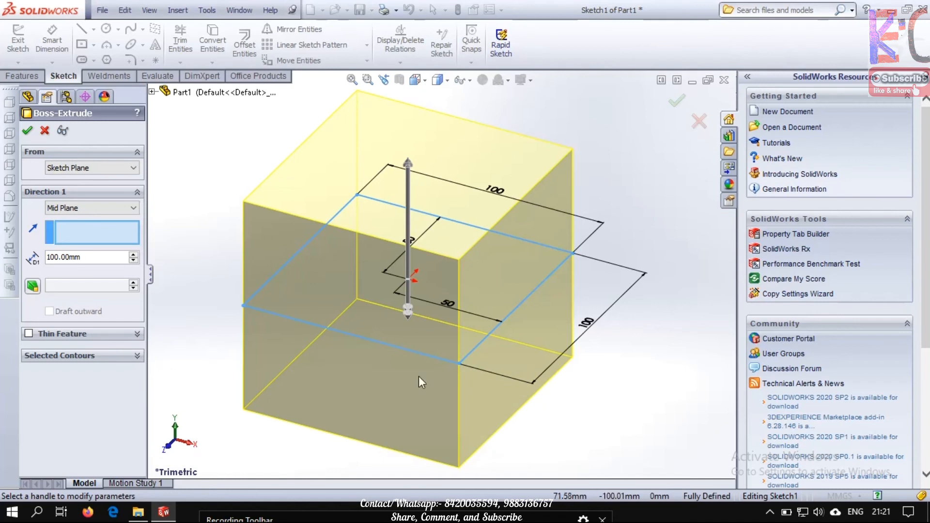
pyautogui.click(128, 209)
pyautogui.click(74, 222)
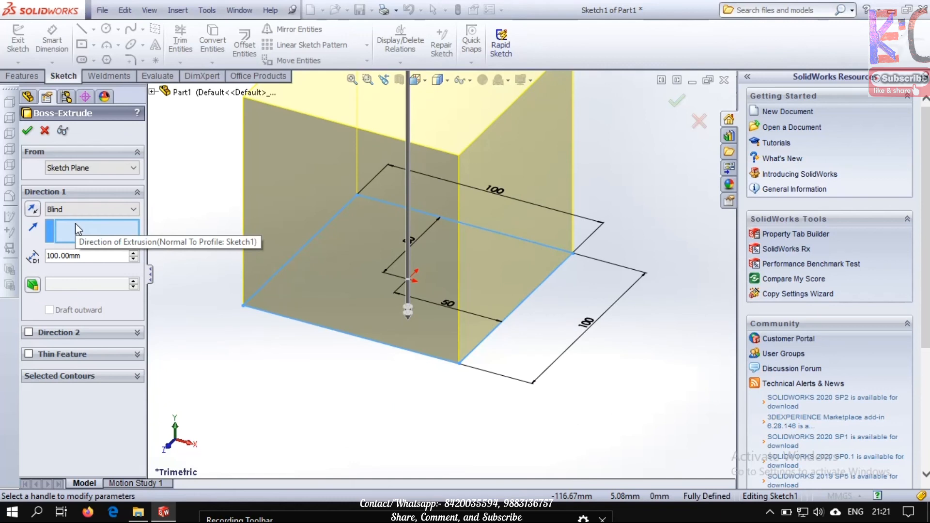
# Set the extrusion's end condition to Mid Plane and accept the Boss-Extrude
pyautogui.click(100, 211)
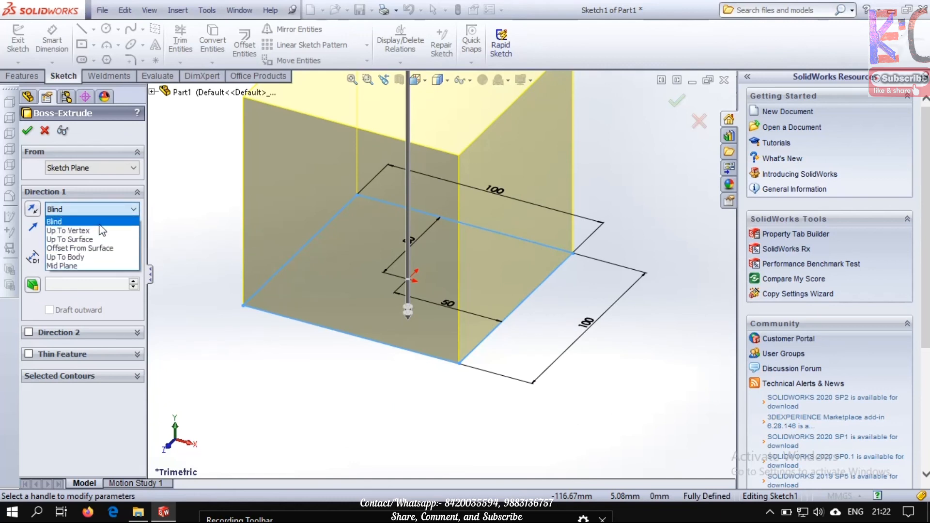
pyautogui.click(103, 220)
pyautogui.click(103, 209)
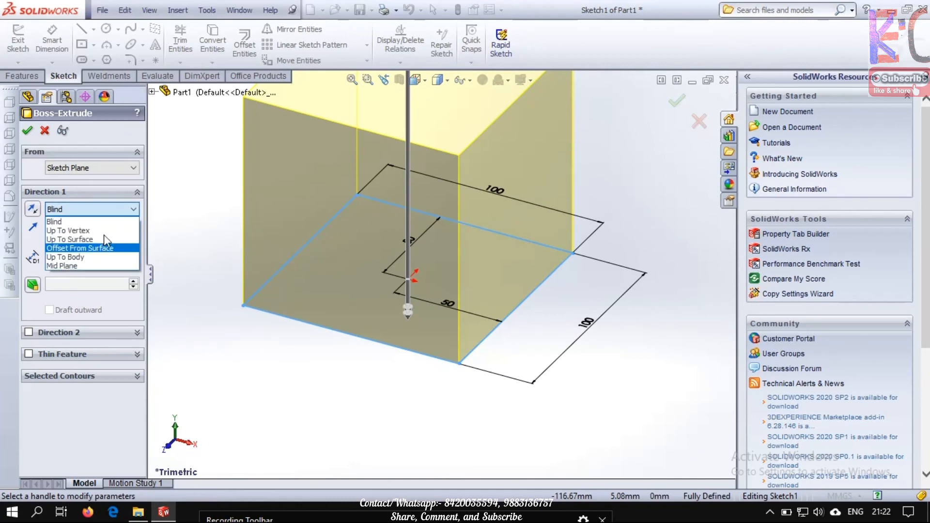
pyautogui.click(96, 267)
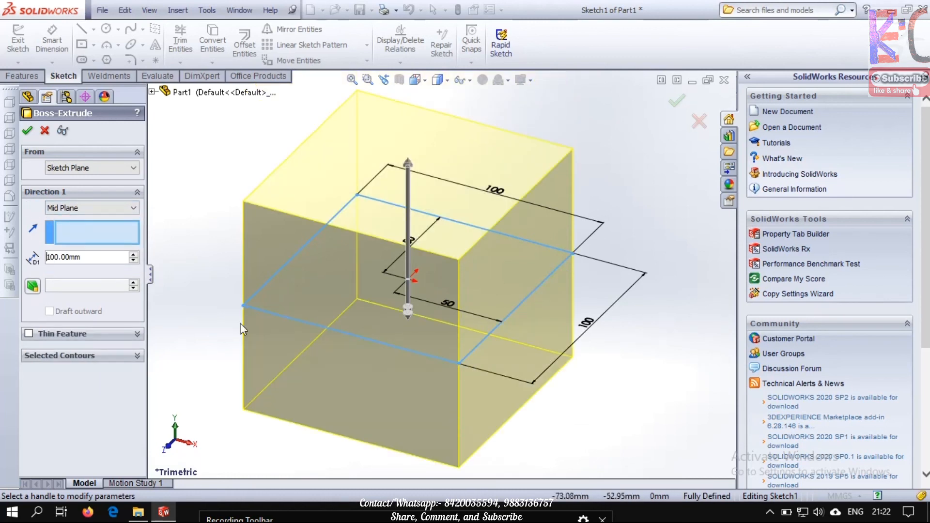
pyautogui.click(28, 131)
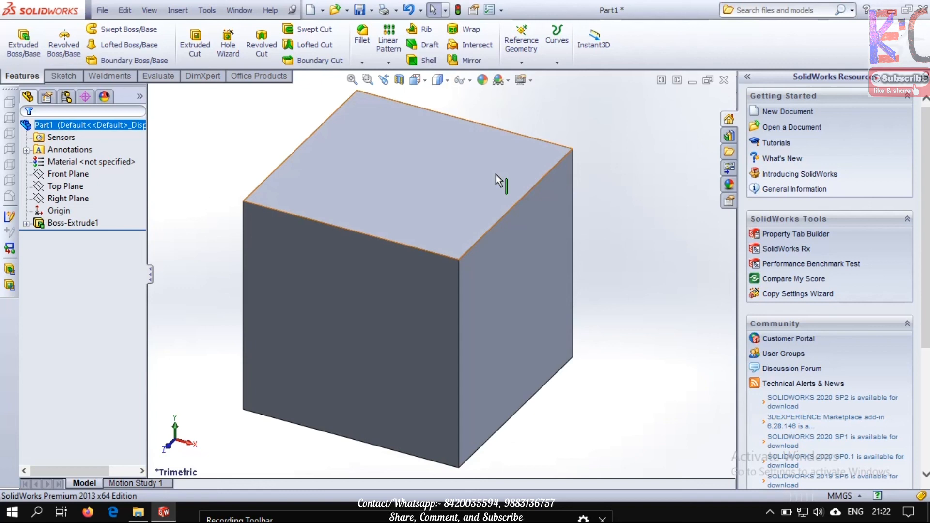
# Reorient the cube to an isometric corner view showing its top face, using the View Selector
pyautogui.press('space')
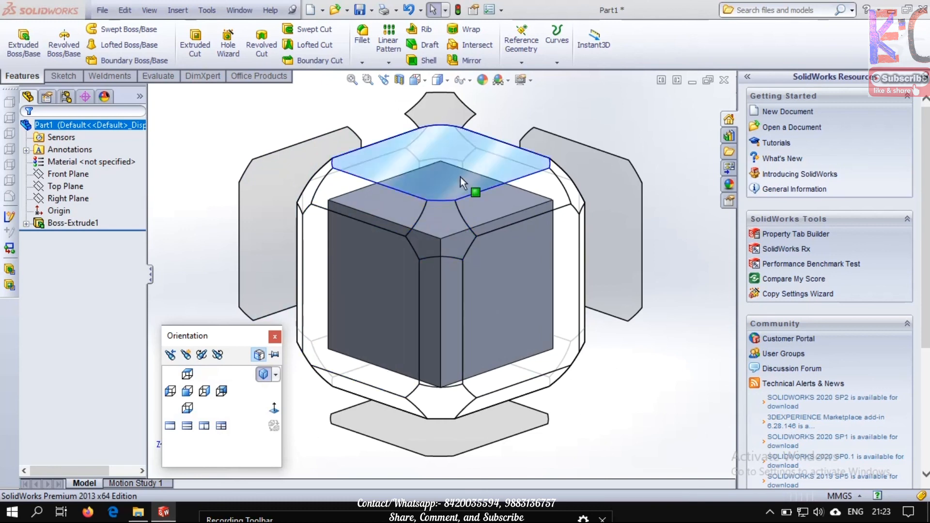
pyautogui.click(457, 107)
pyautogui.press('space')
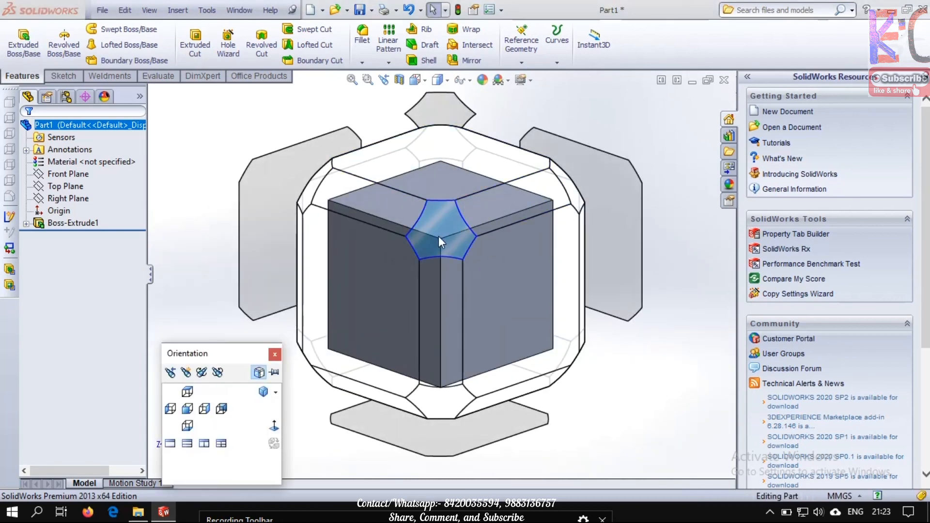
pyautogui.click(563, 194)
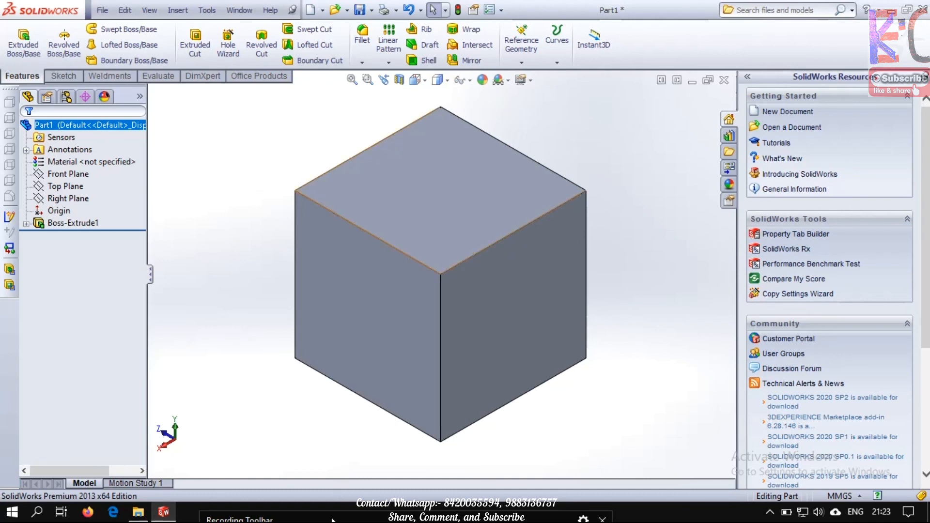
pyautogui.moveTo(332, 521); pyautogui.dragTo(353, 308)
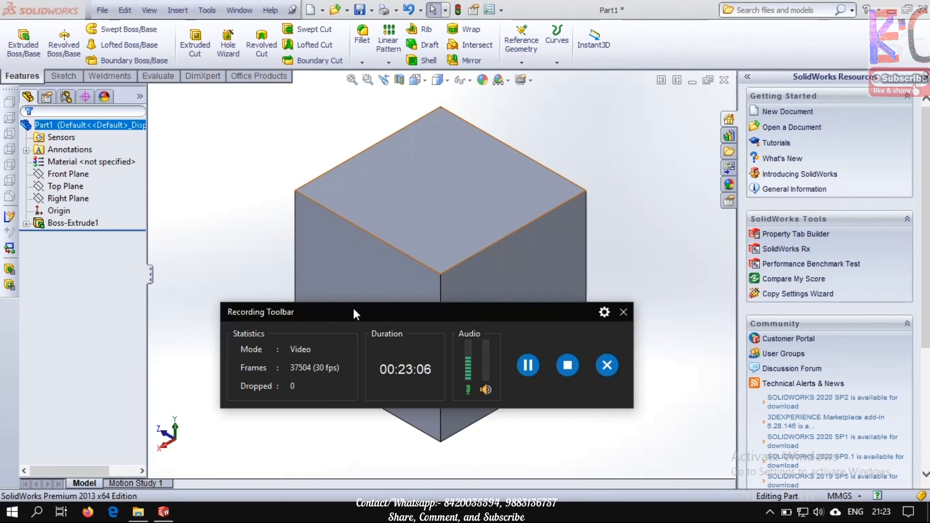